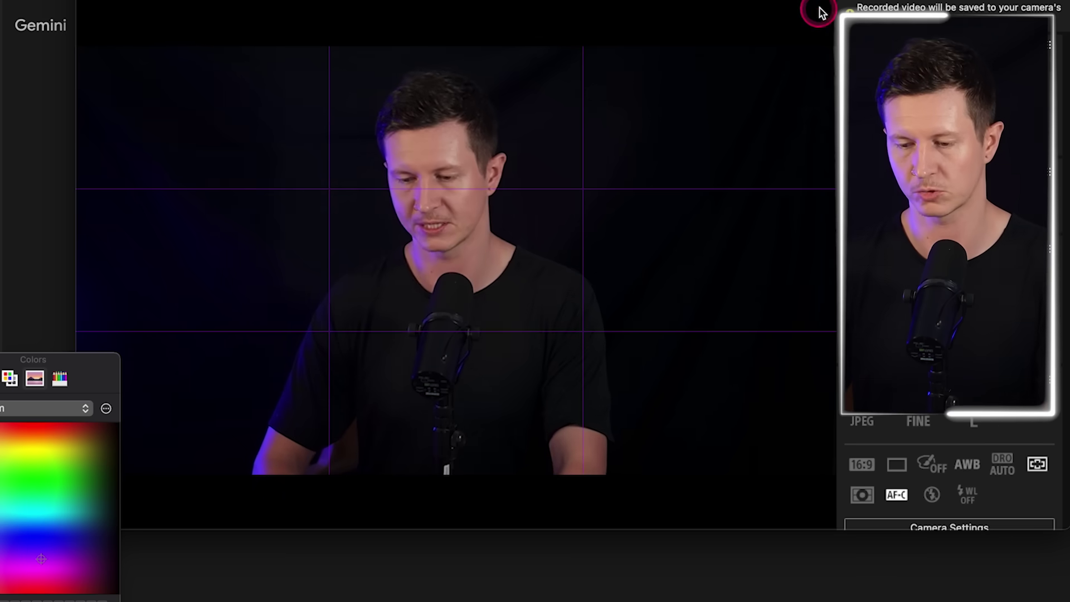
Step: Attach the studio photo in Gemini and send the red-armoured sci-fi space-soldier prompt
click(819, 12)
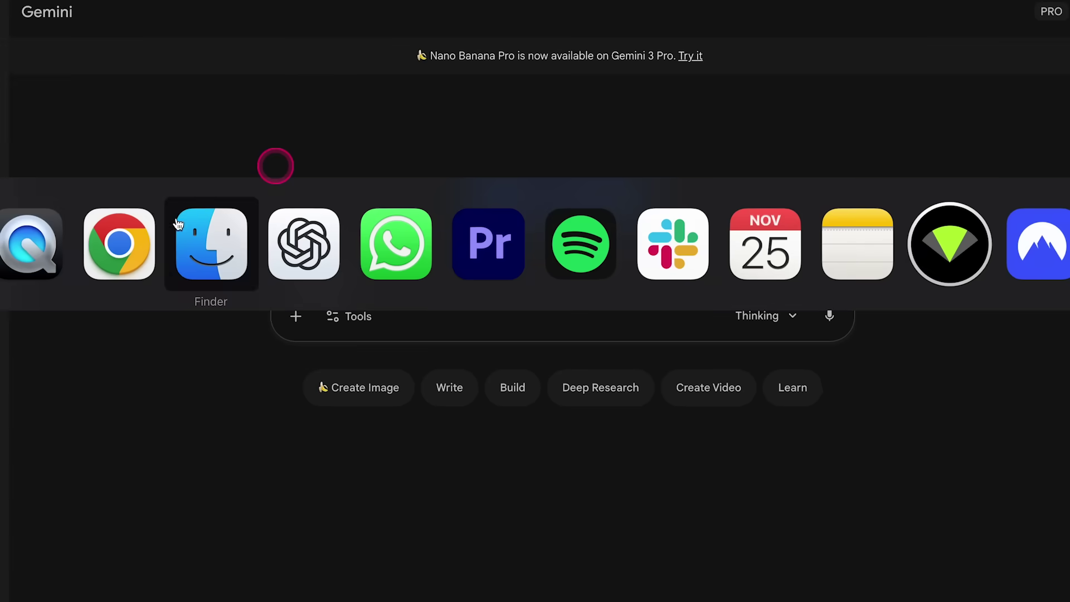
click(246, 237)
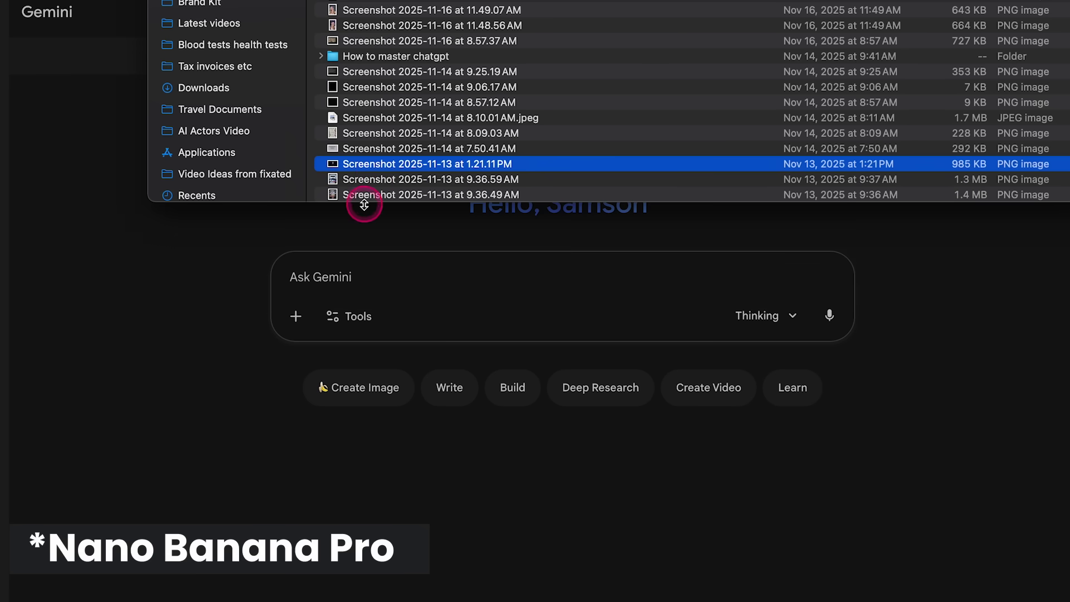
drag(336, 296, 337, 281)
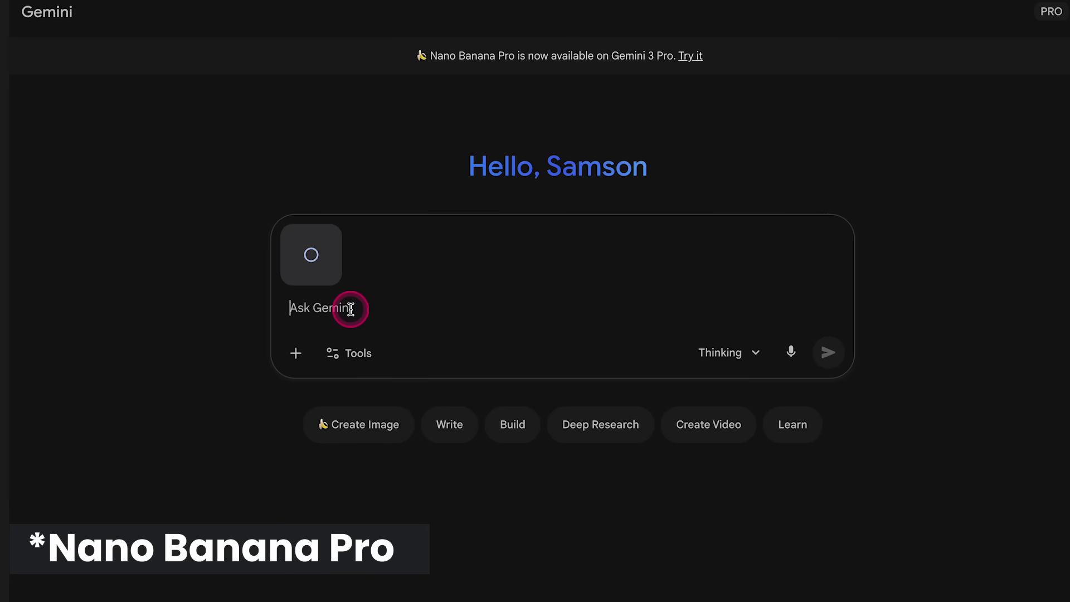
text(make me into a super powered space soldier, with sci fi armour)
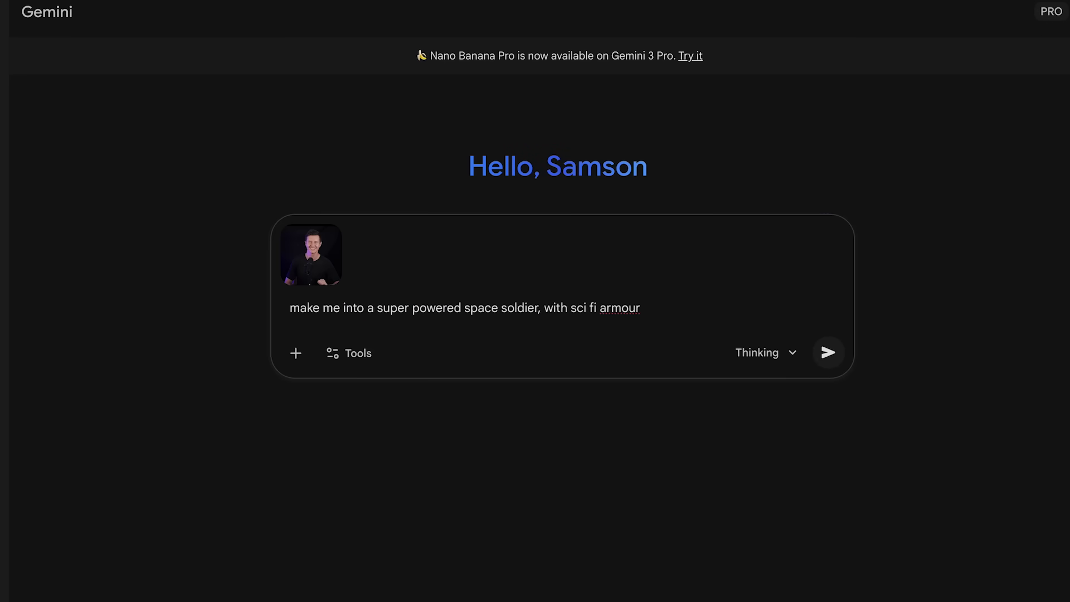
click(824, 215)
click(839, 367)
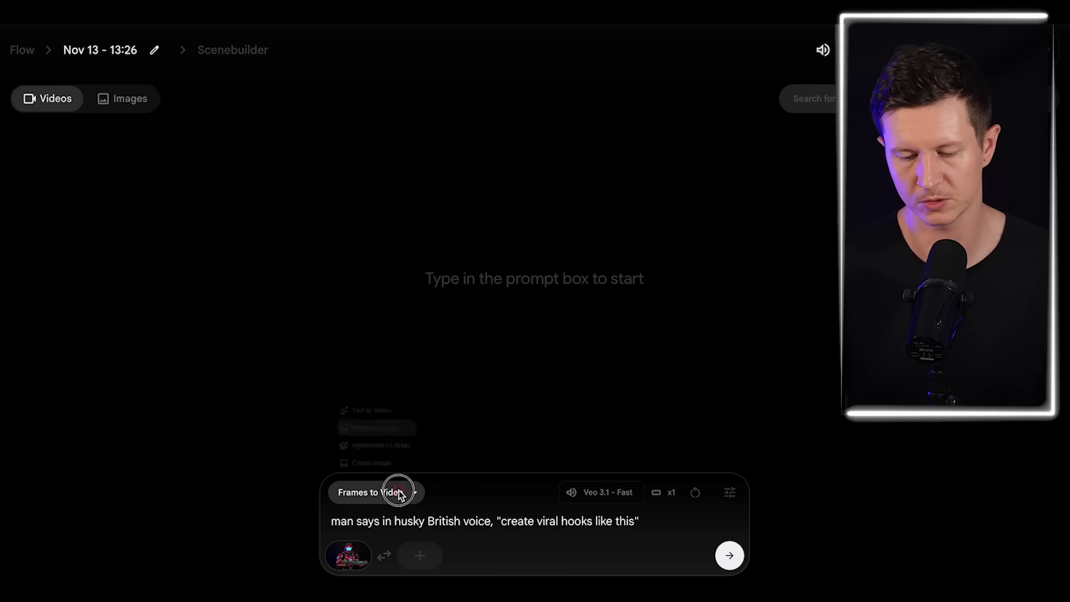
Step: Generate a Frames to Video clip from the red-armoured soldier image using the husky British voice prompt
click(388, 392)
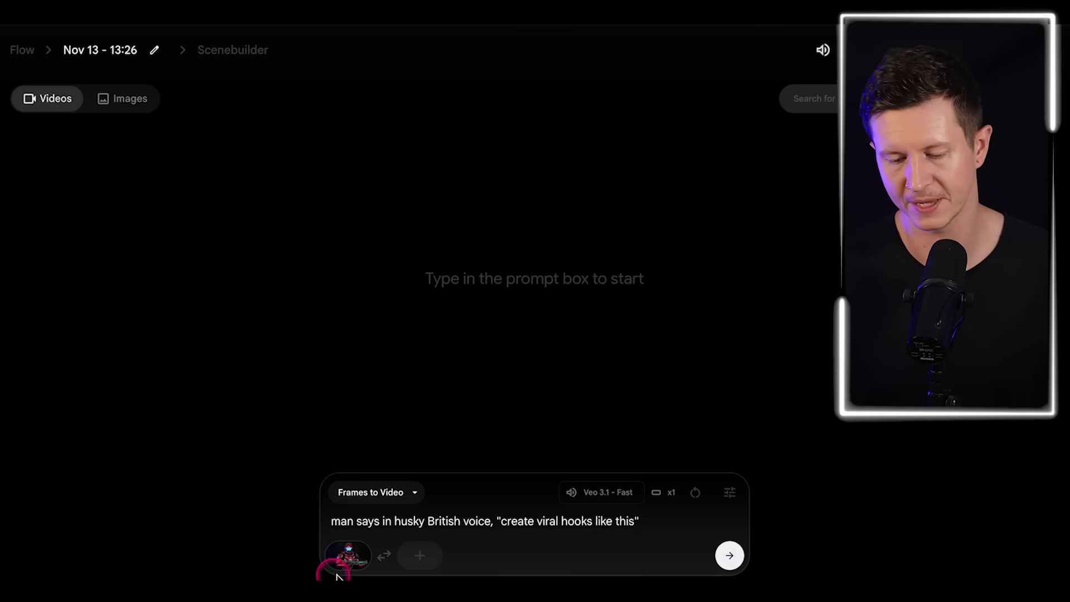
click(346, 556)
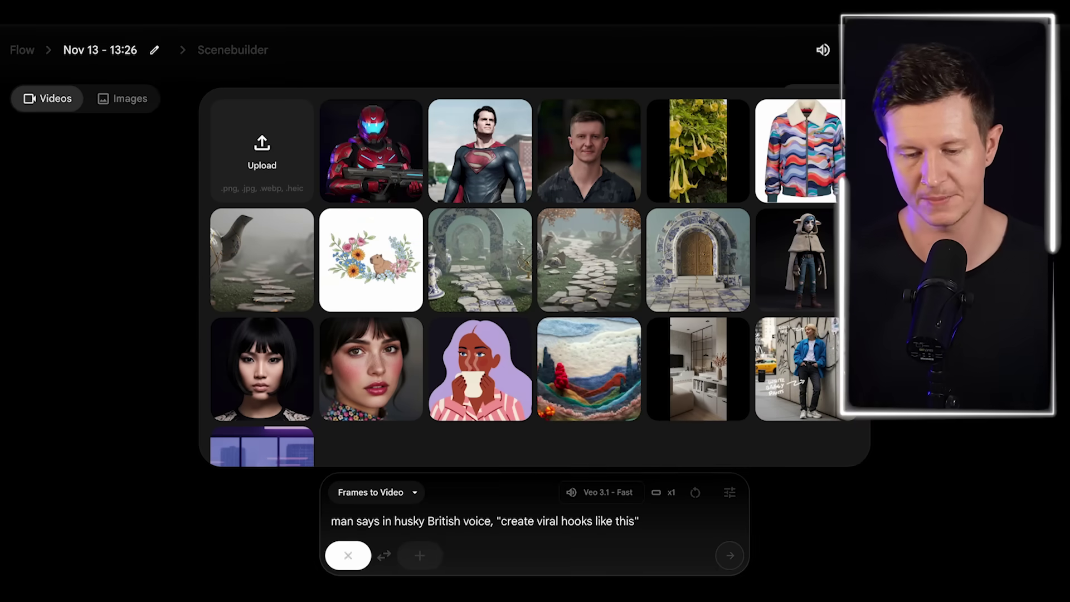
click(392, 161)
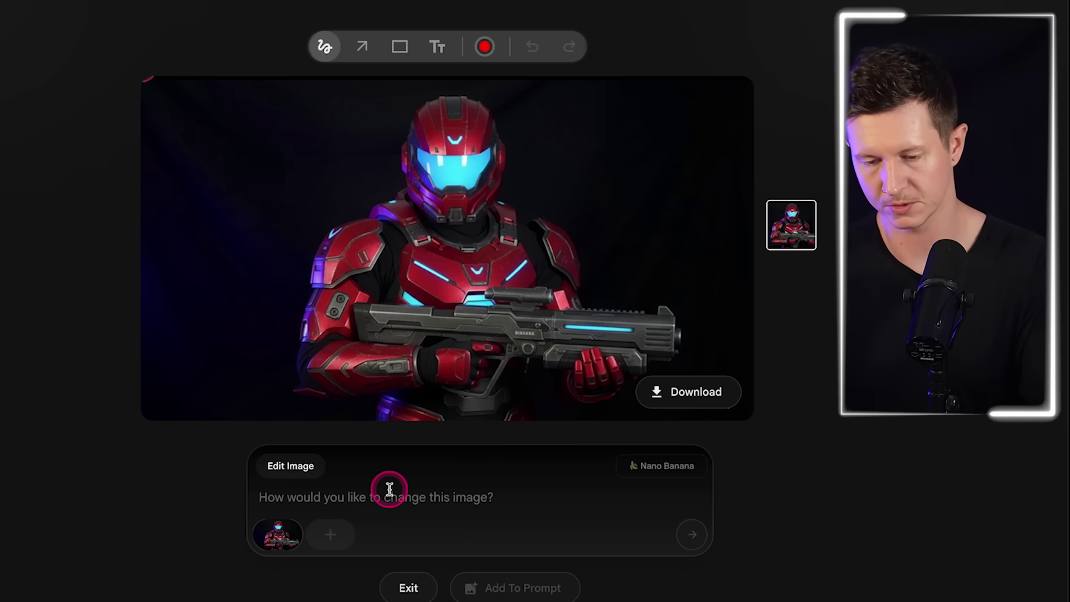
click(389, 489)
text(man says in husky british voice "viral hooks like this" and fires blaster)
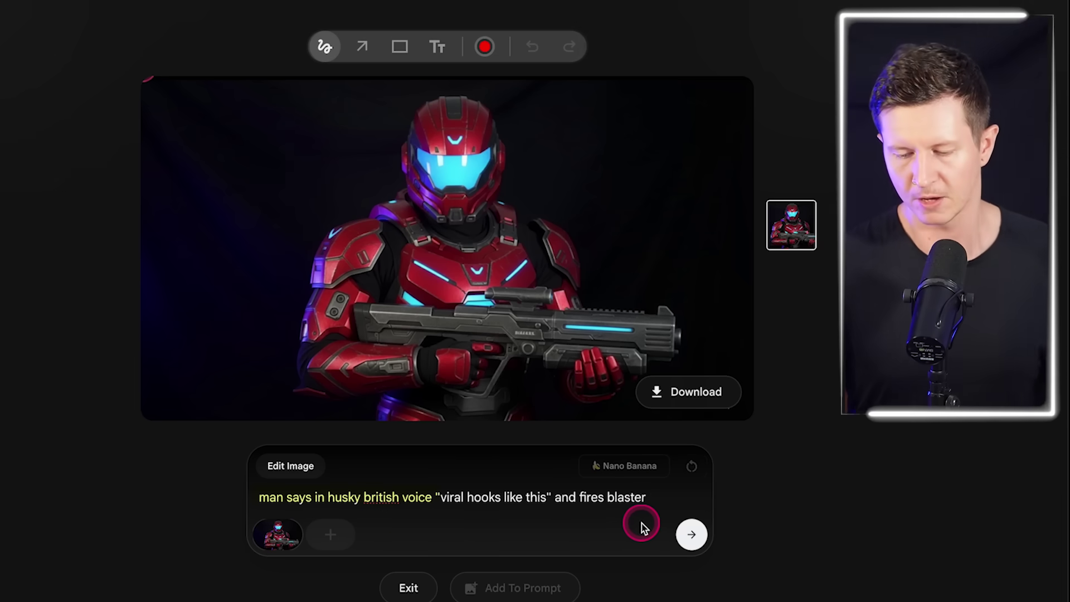
click(692, 534)
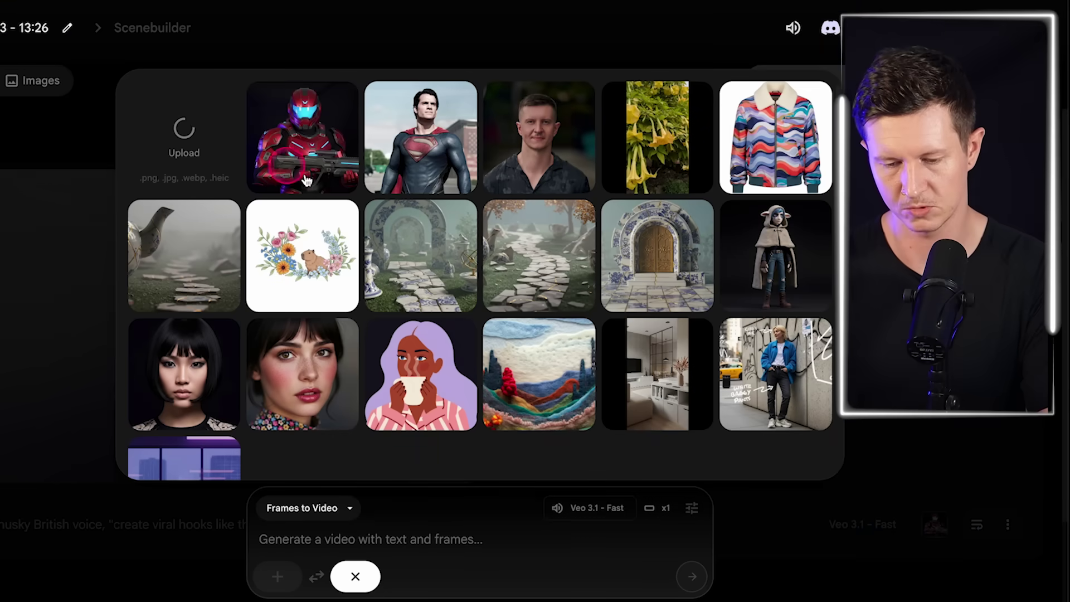
Step: Use the armoured soldier as the end frame and generate the armour-growing transformation clip
click(294, 155)
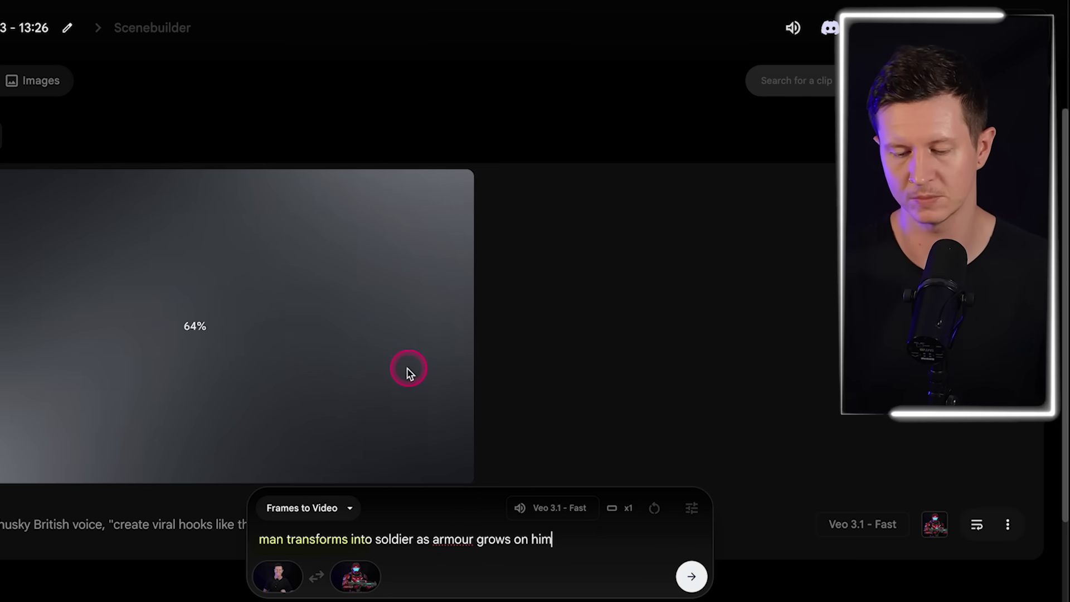
click(691, 577)
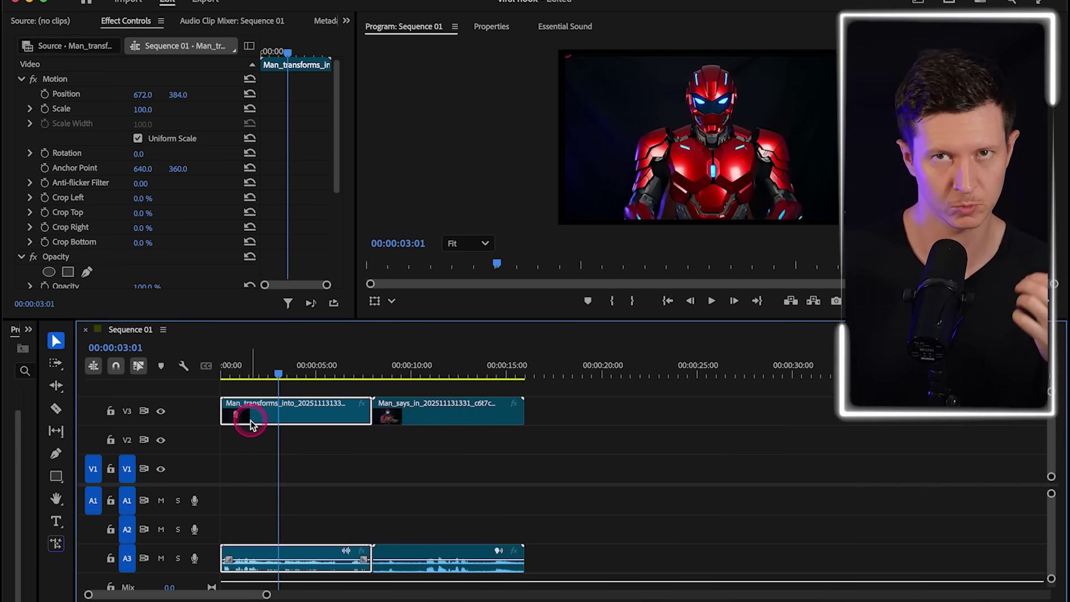
Step: Set the transformation clip's speed to 600% via Speed/Duration
right_click(251, 424)
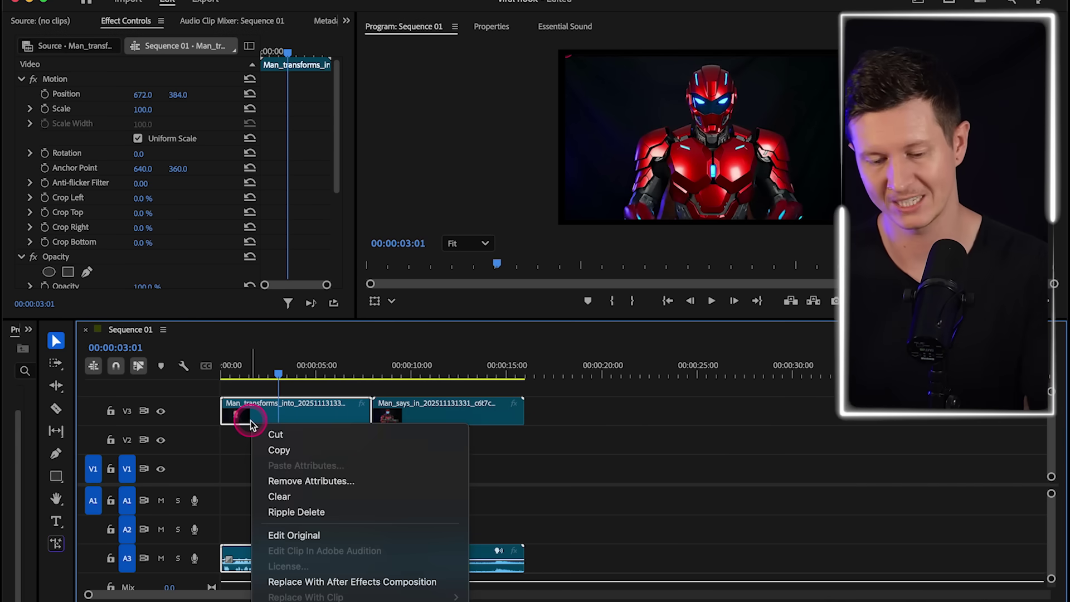
scroll(359, 446, down, 3)
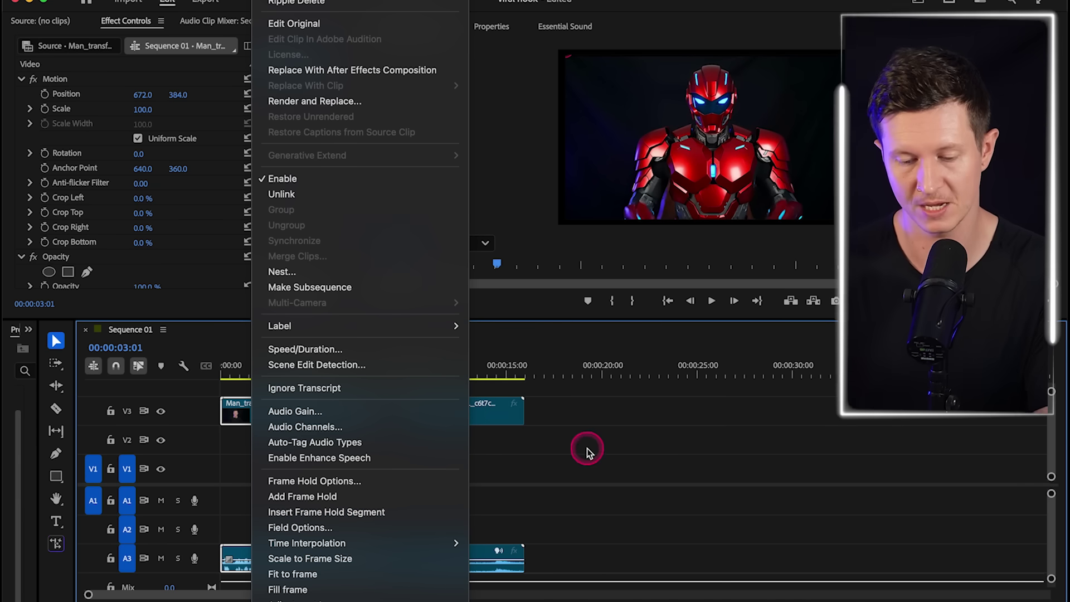
click(313, 349)
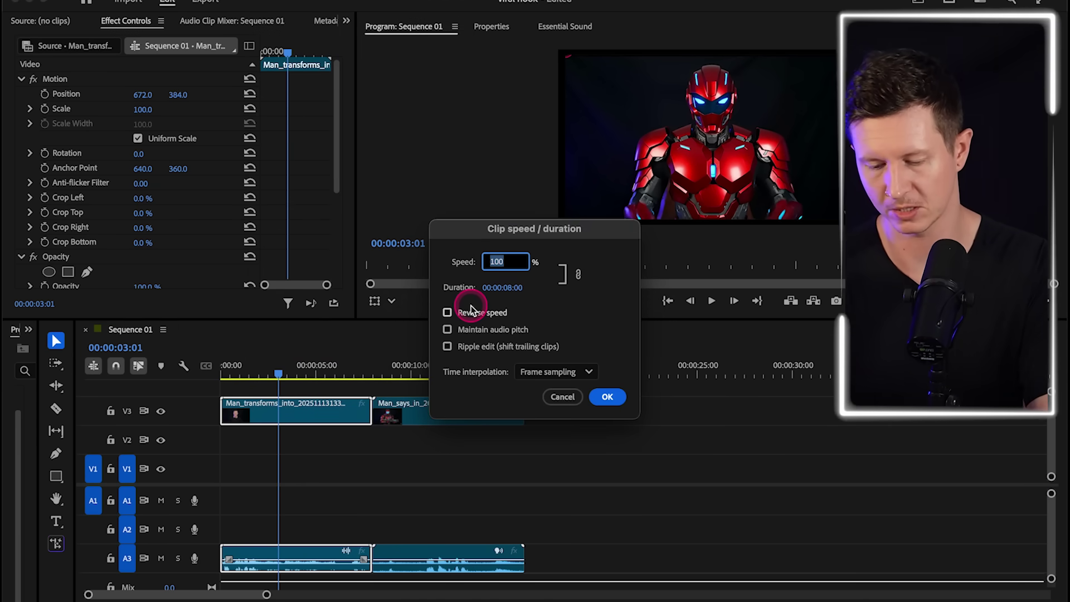
text(600)
key(Return)
Step: Delete the timeline gap so the talking clip follows immediately, then play back the sequence
click(264, 411)
key(Delete)
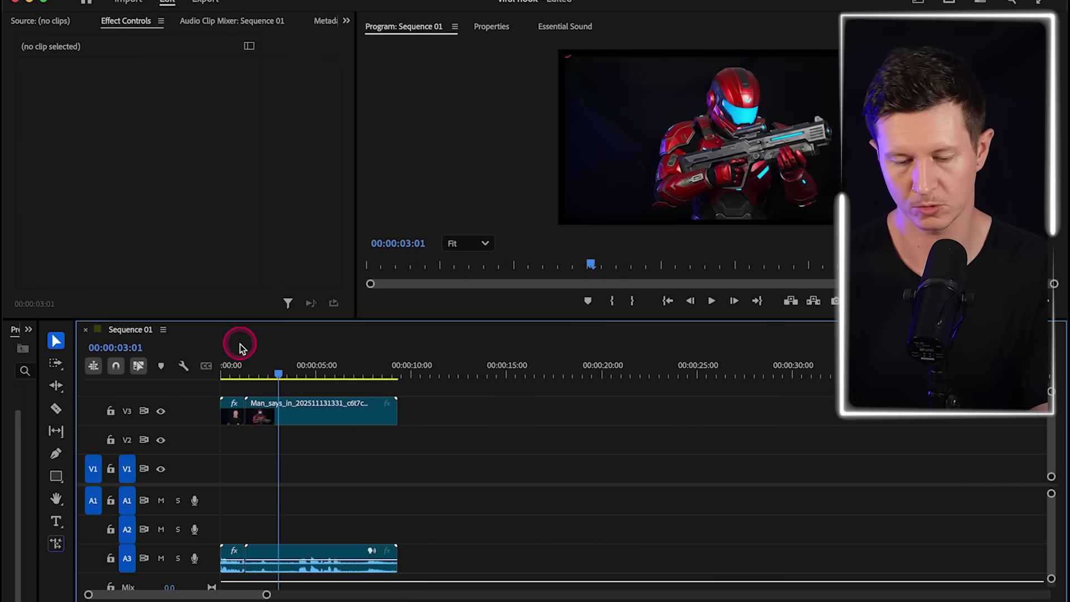
key(Home)
click(133, 365)
key(backslash)
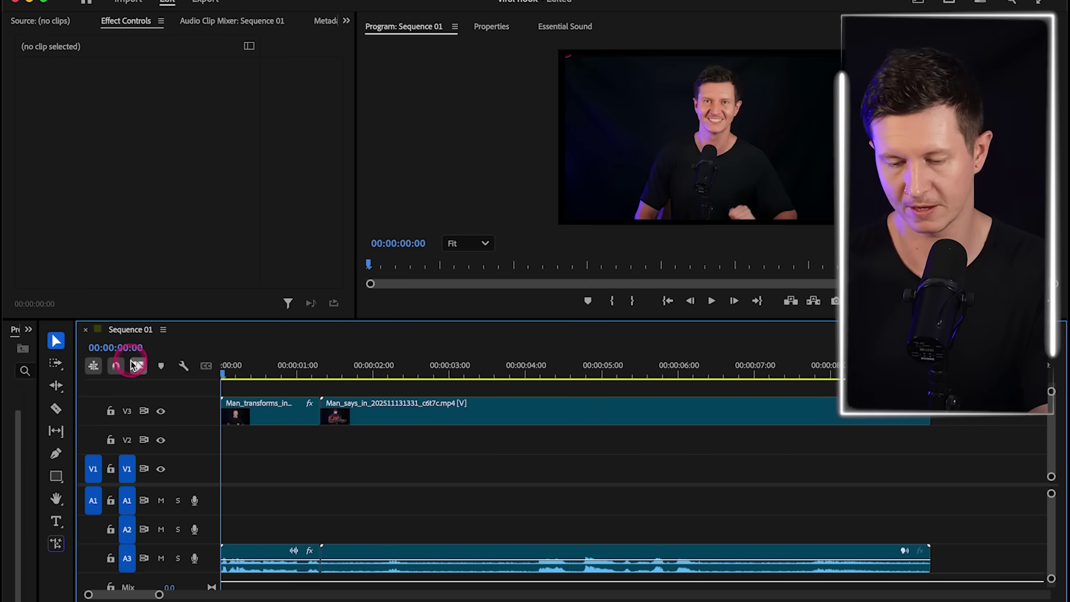
key(space)
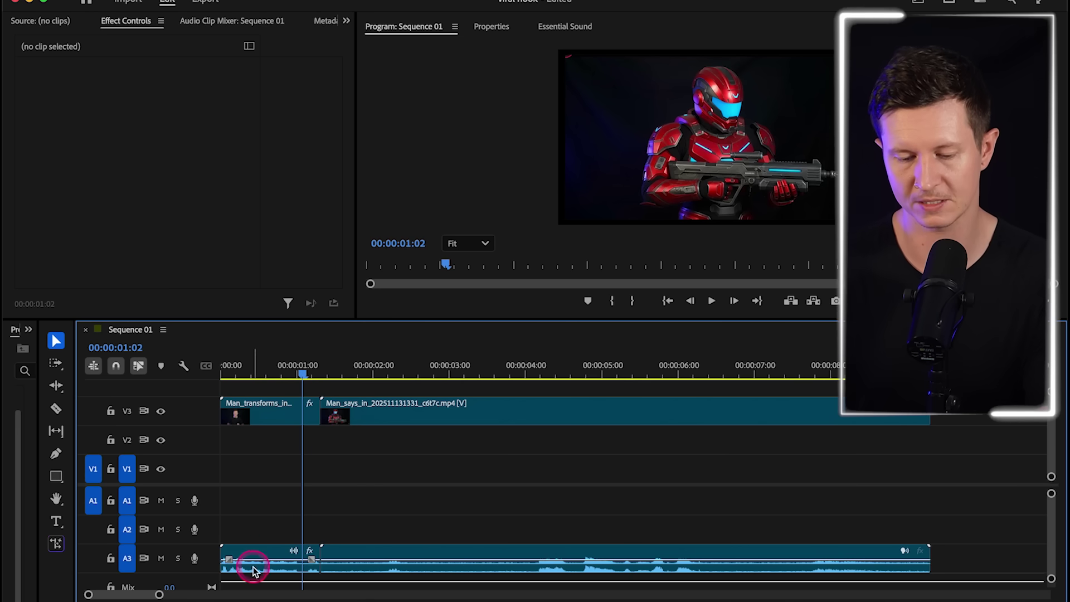
click(254, 563)
key(Home)
key(space)
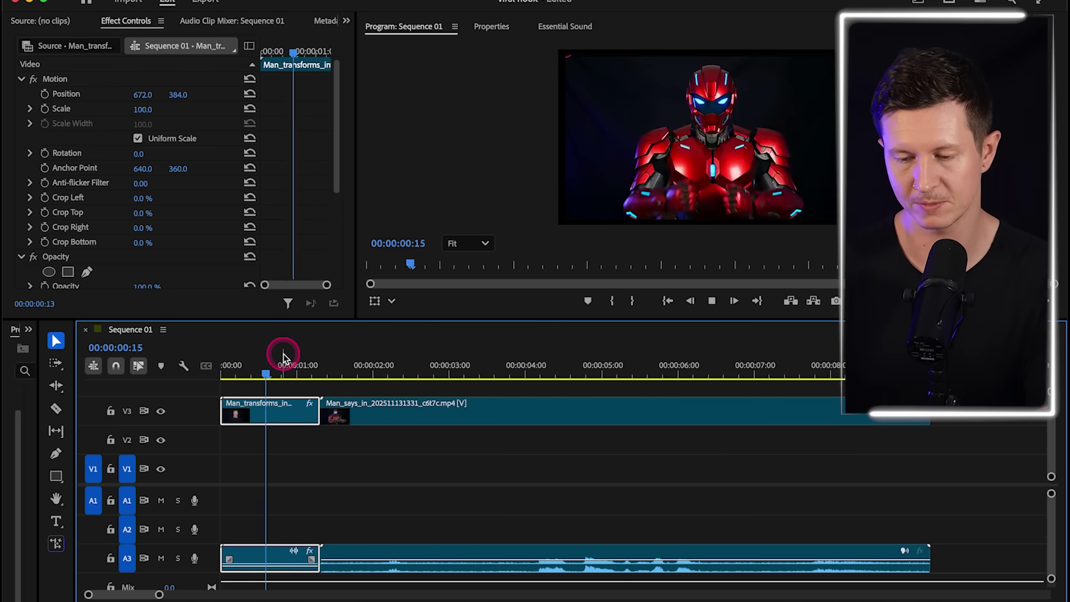
drag(283, 357, 176, 371)
click(267, 443)
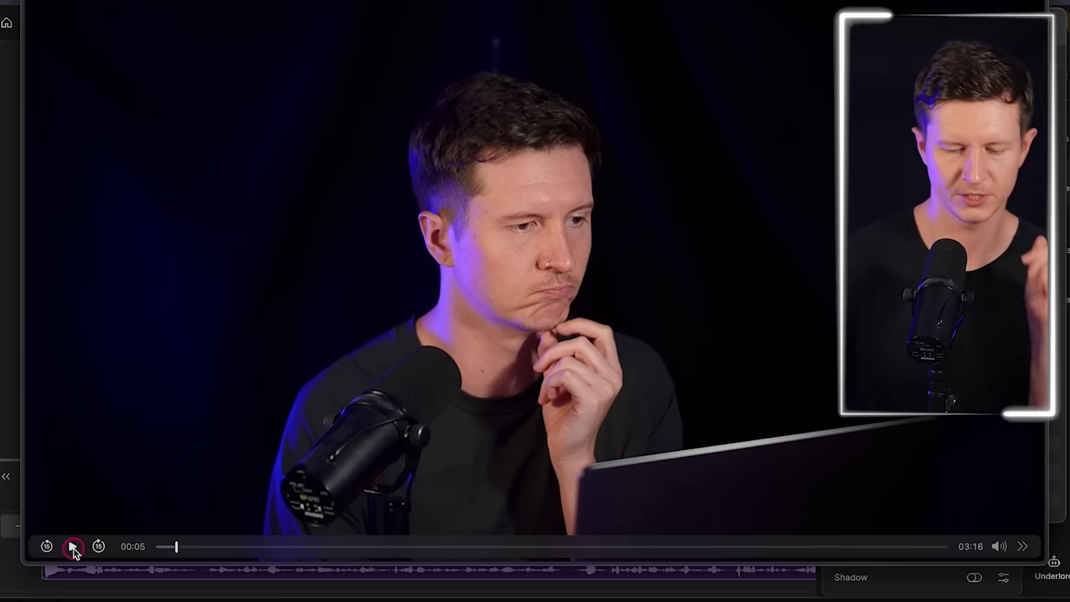
click(74, 549)
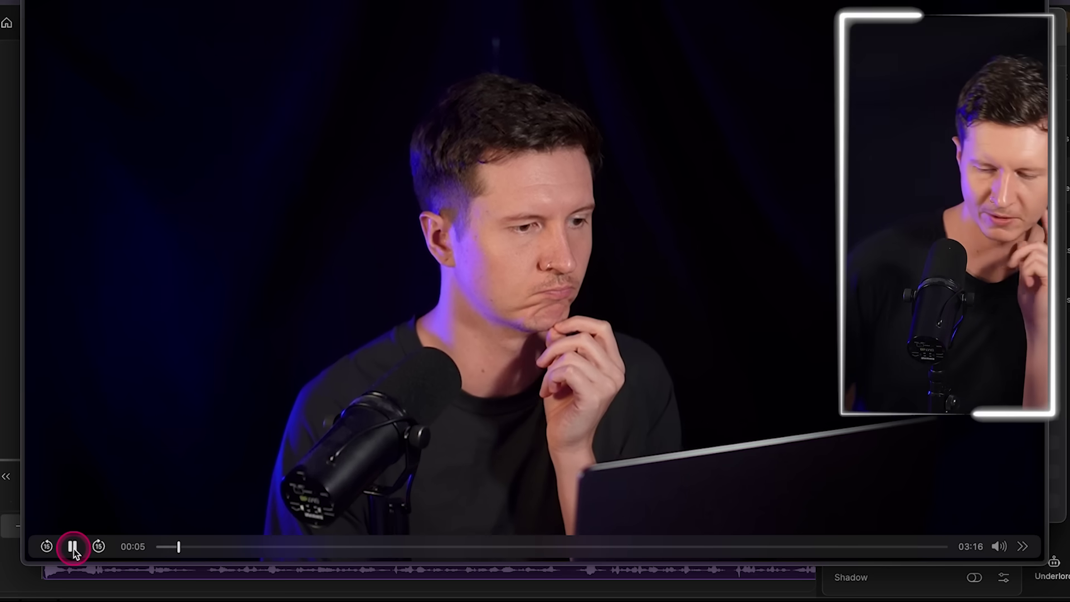
drag(180, 547, 521, 547)
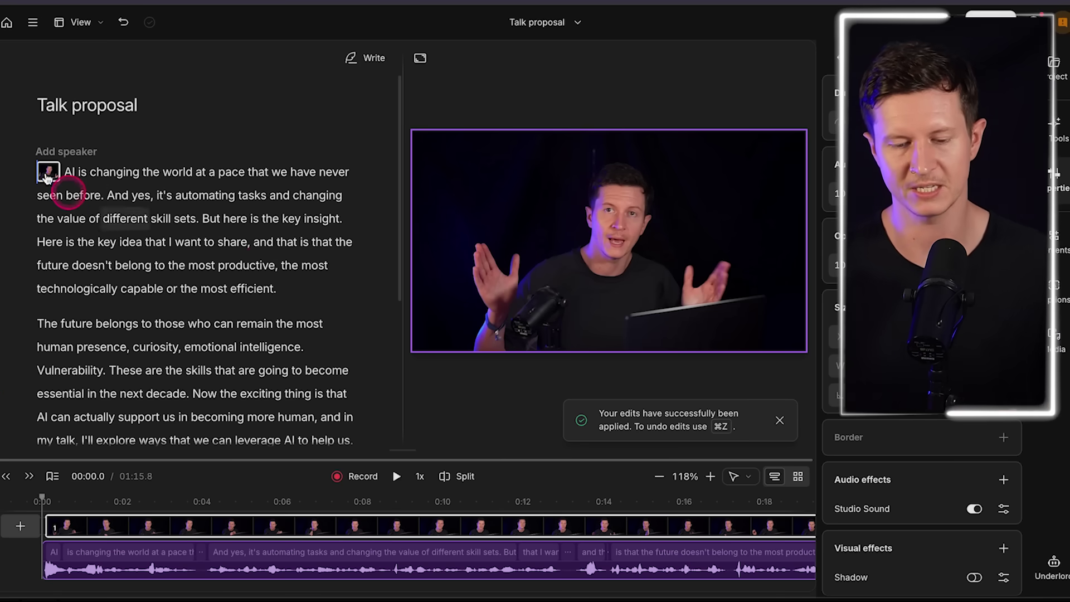
Step: Delete the paragraph beginning 'The future belongs to Vulnerability' from the transcript
scroll(103, 176, down, 8)
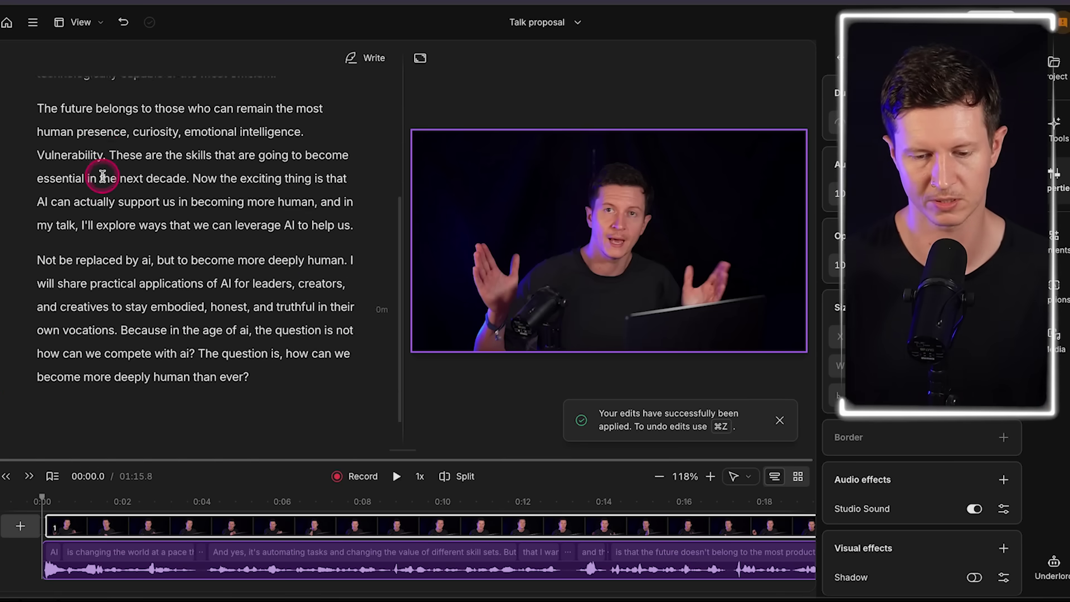
scroll(103, 177, up, 4)
scroll(103, 176, down, 1)
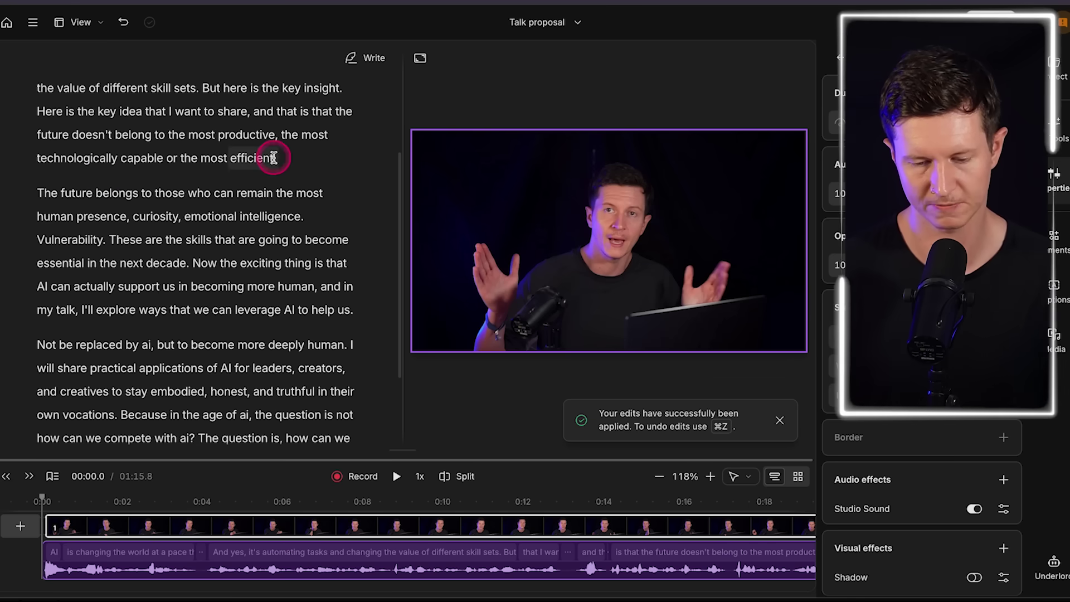
drag(59, 223, 15, 198)
key(BackSpace)
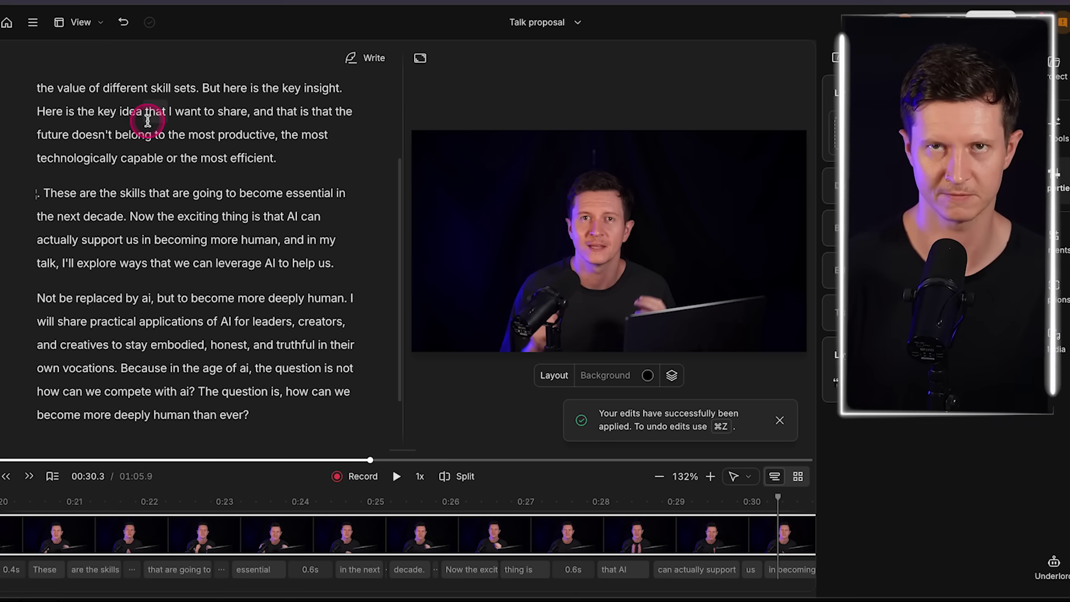
Step: Move the closing 'Because in the age of ai…' sentences up after 'automating tasks and changing'
drag(121, 368, 301, 437)
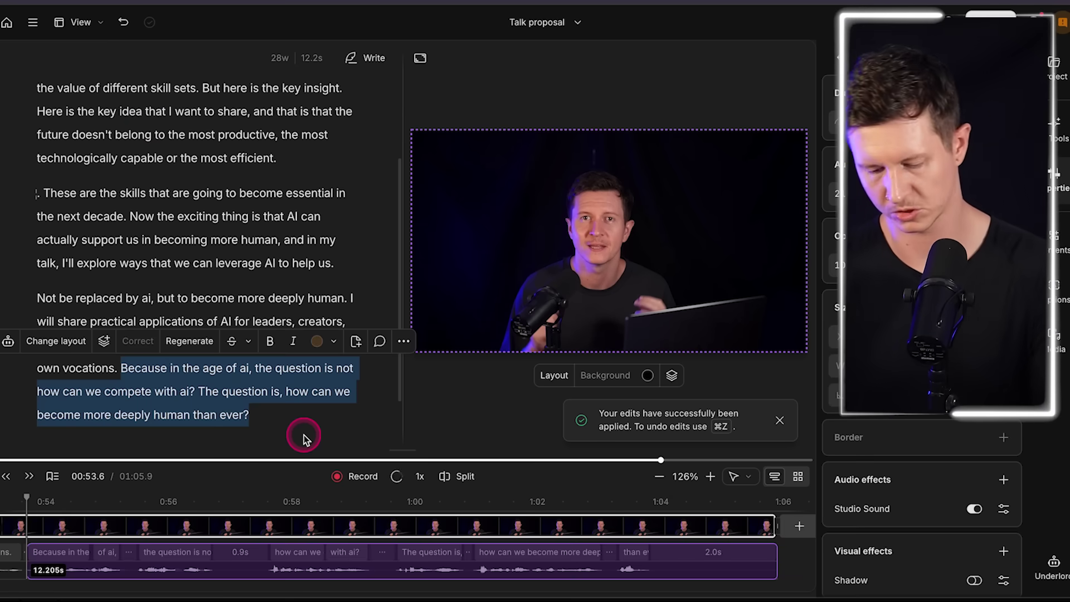
key(BackSpace)
key(super+z)
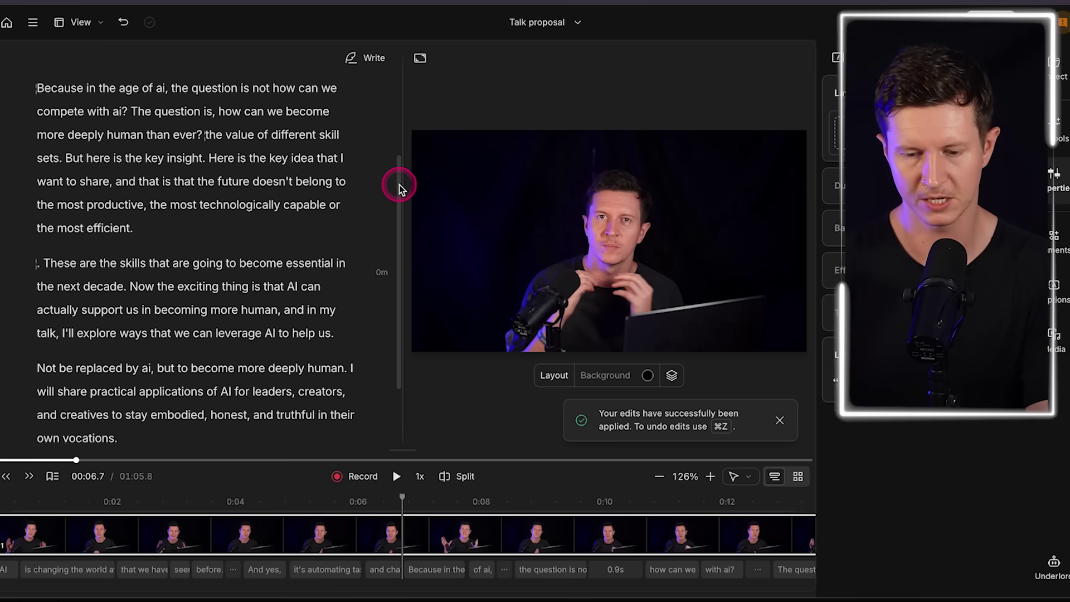
scroll(399, 185, up, 2)
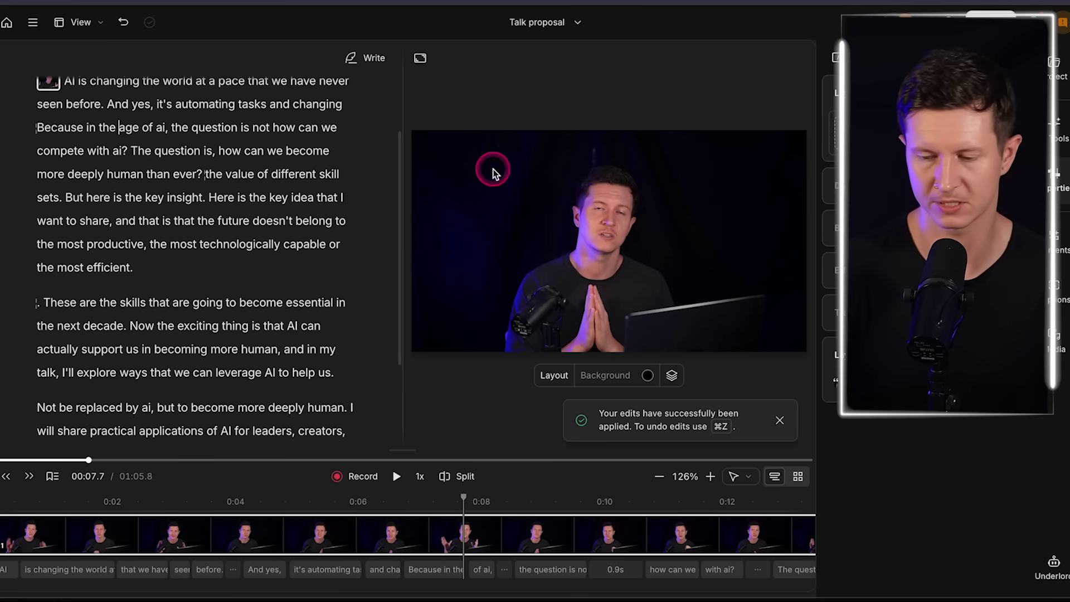
click(925, 280)
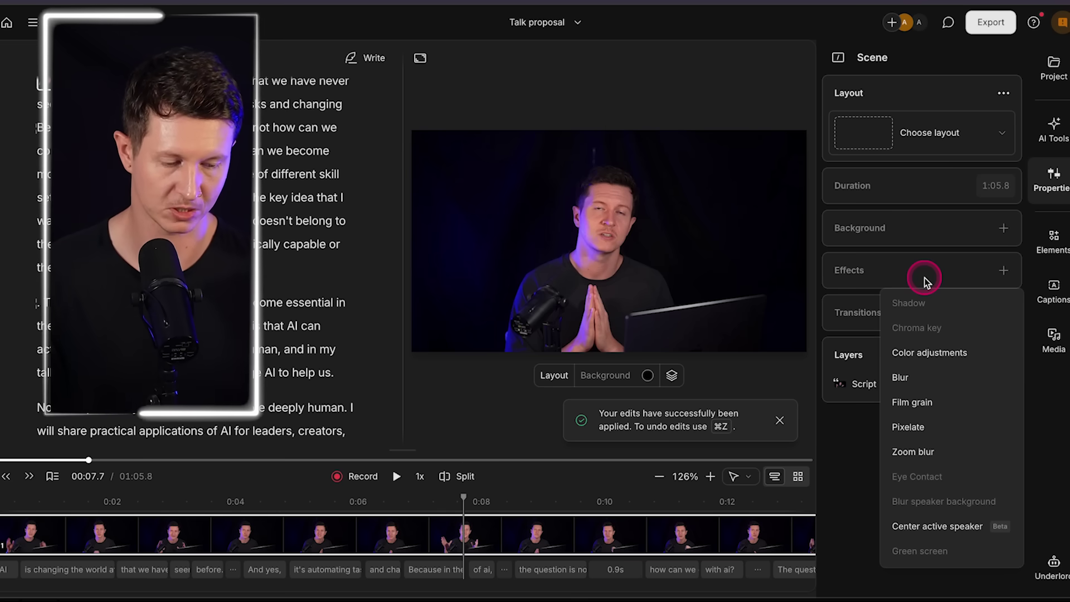
Step: Enable Studio Sound on the Script clip from the AI Tools list
click(1053, 128)
click(898, 125)
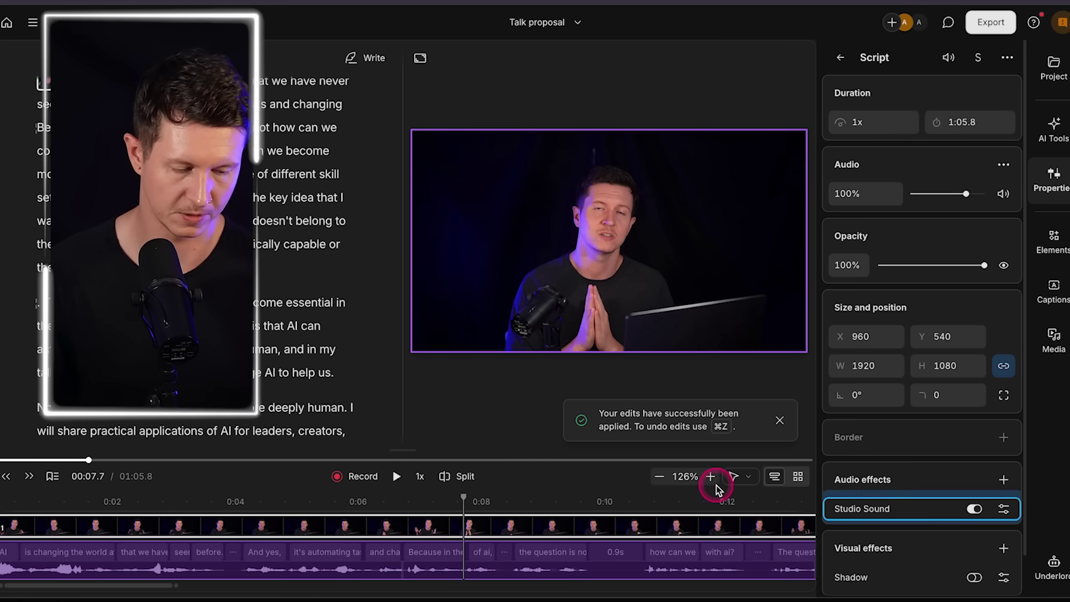
click(974, 509)
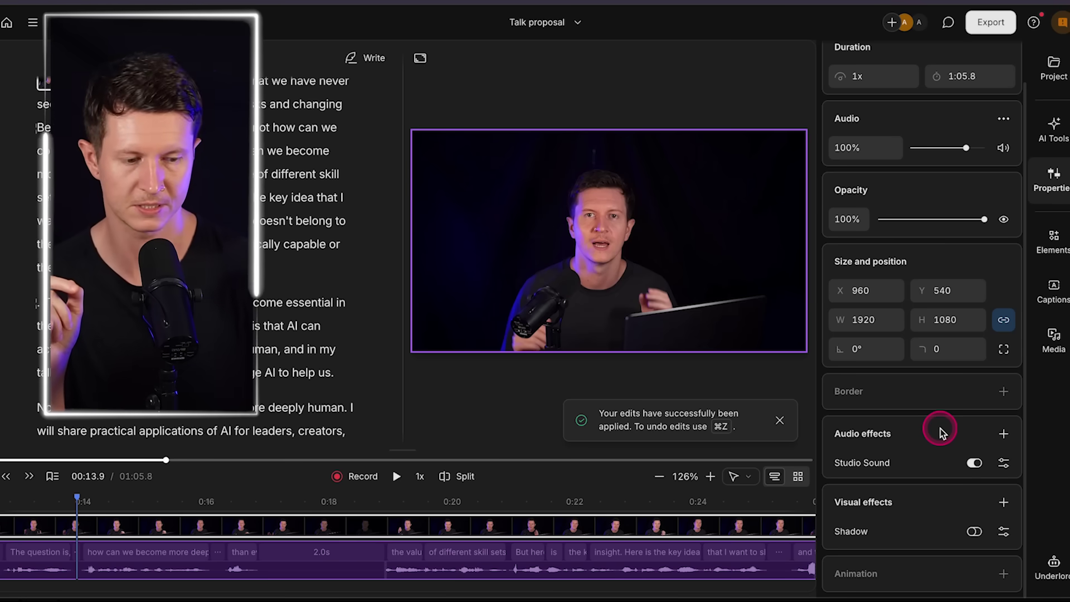
Step: Bring up the AI Tools list and locate the Edit for clarity tool
scroll(965, 153, up, 1)
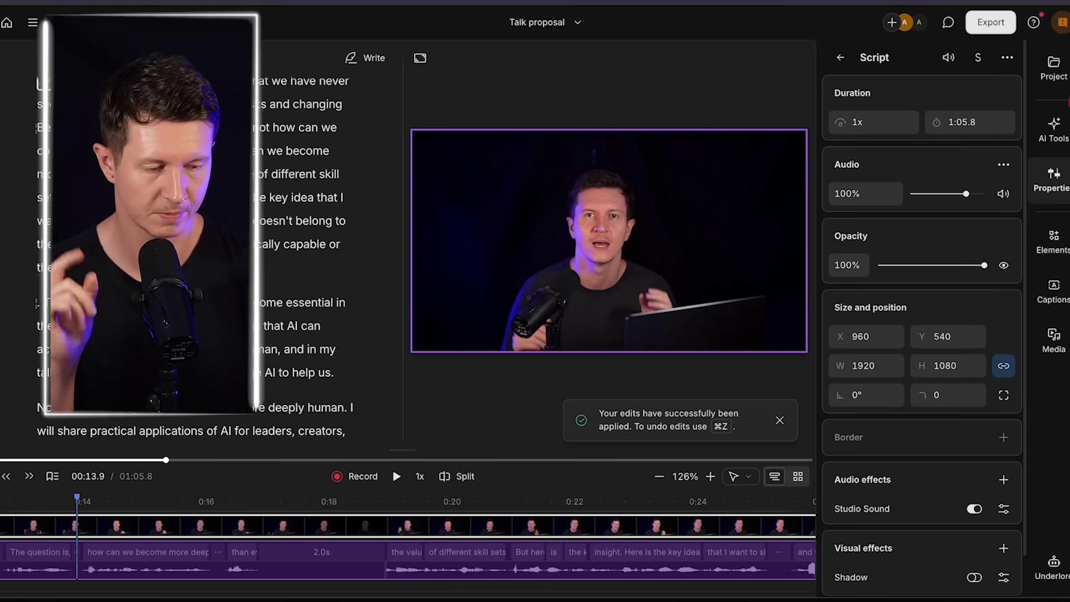
click(1053, 127)
mouse_move(952, 282)
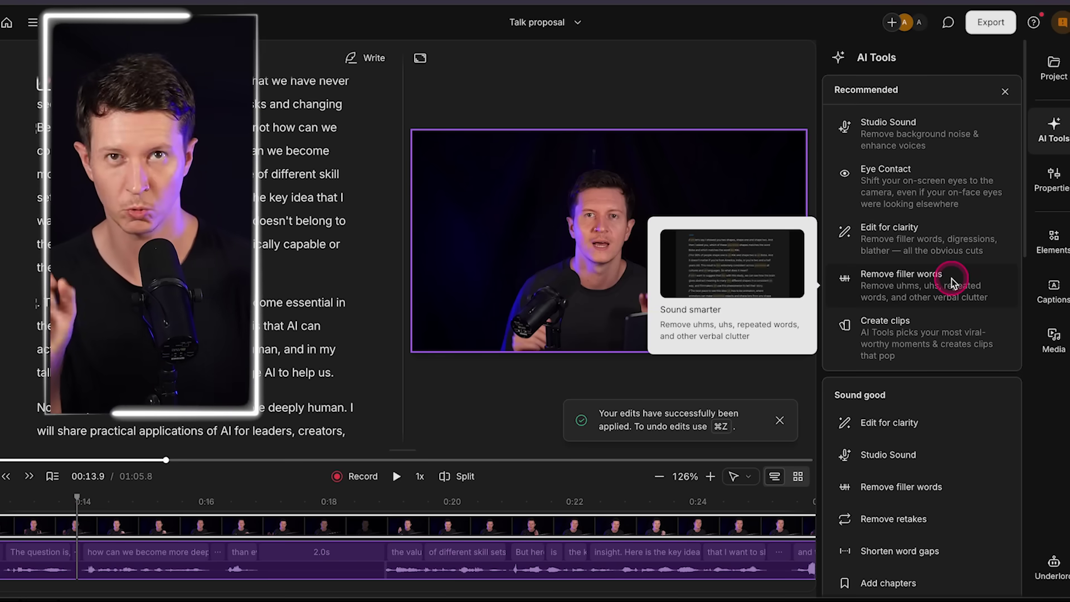
mouse_move(985, 248)
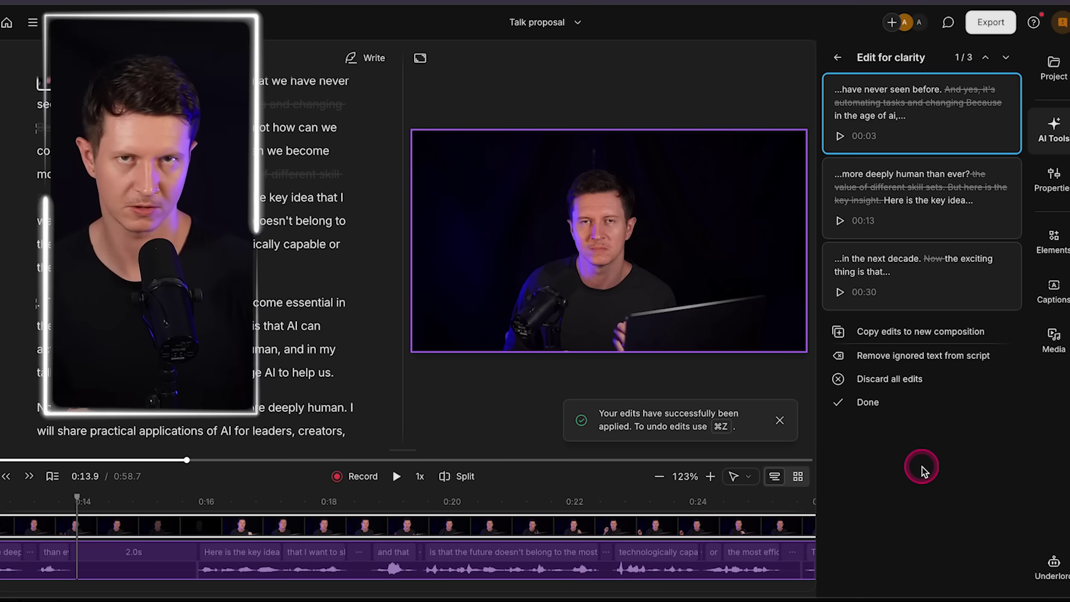
Step: Apply Edit for clarity's three digression cuts, trimming the talk from 1:05.8 to 0:58.7
mouse_move(885, 220)
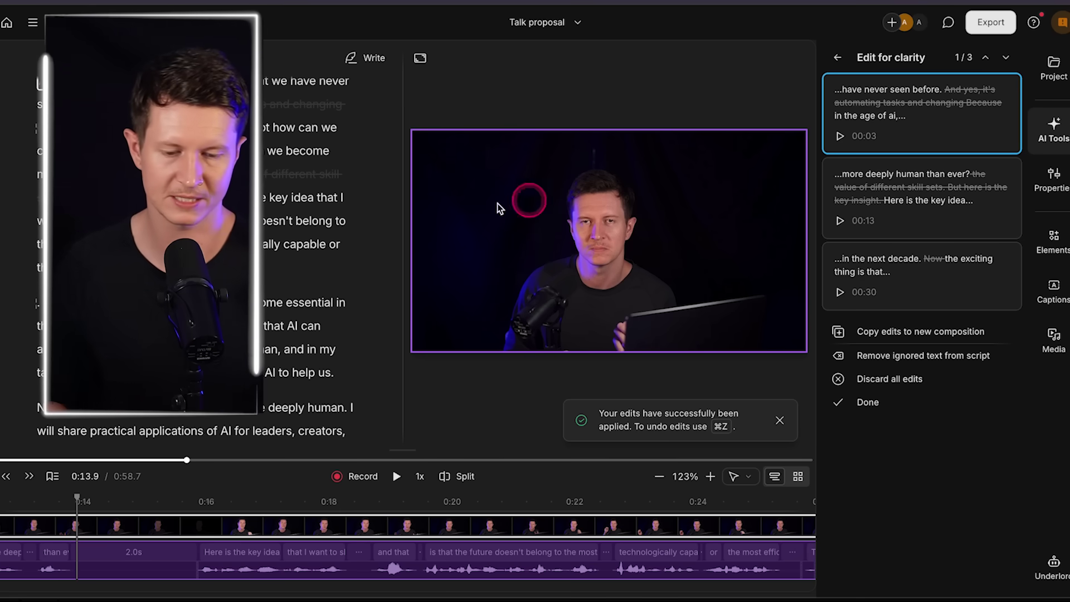
scroll(310, 210, up, 3)
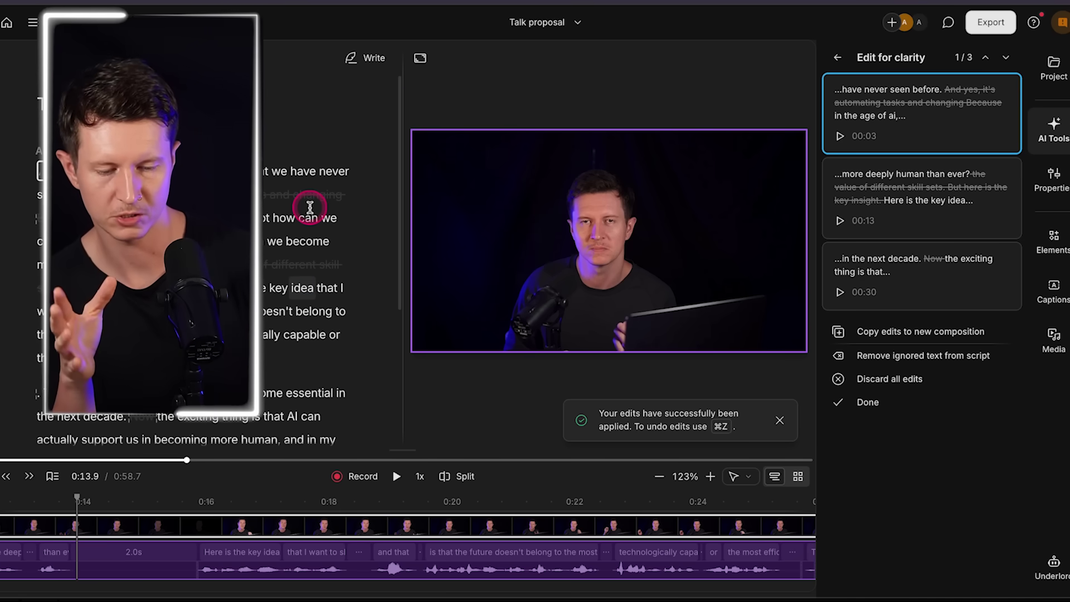
scroll(284, 279, down, 2)
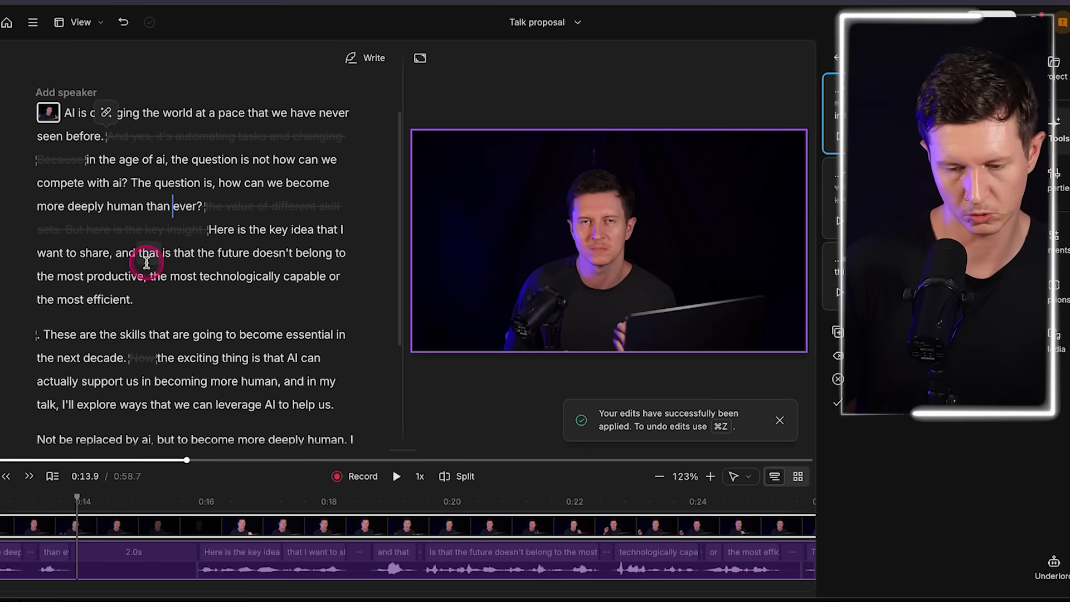
scroll(147, 262, down, 1)
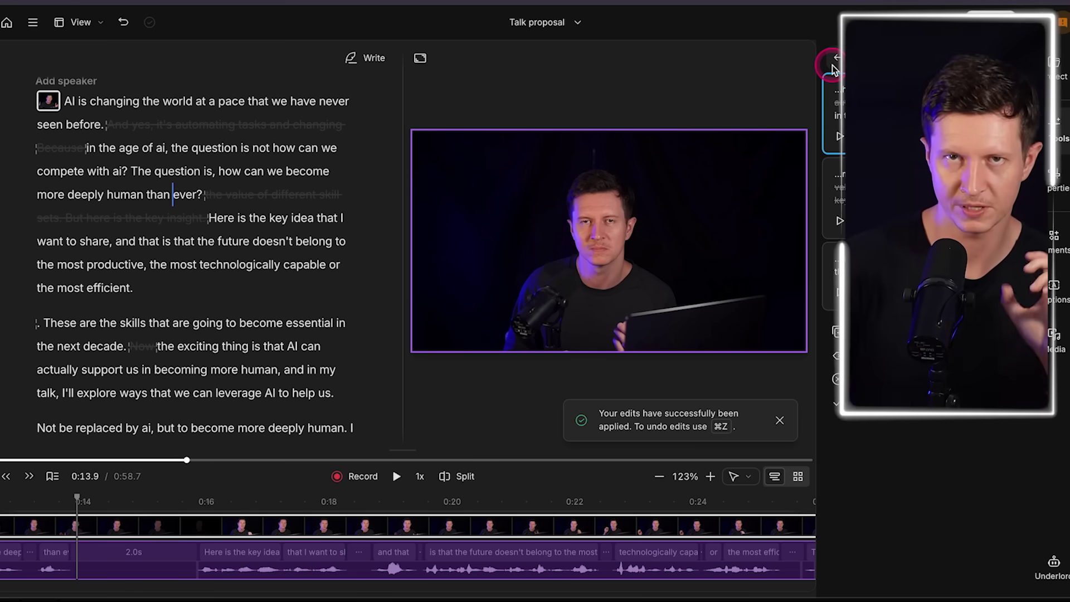
click(834, 63)
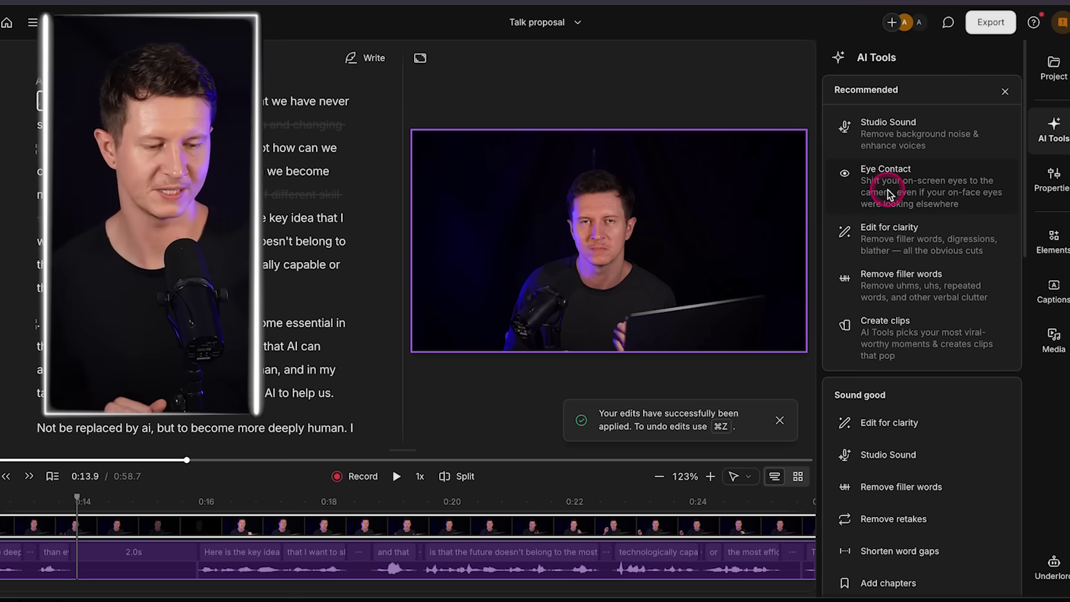
Step: Turn on Eye Contact for the talk clip and preview it around 0:13
click(398, 356)
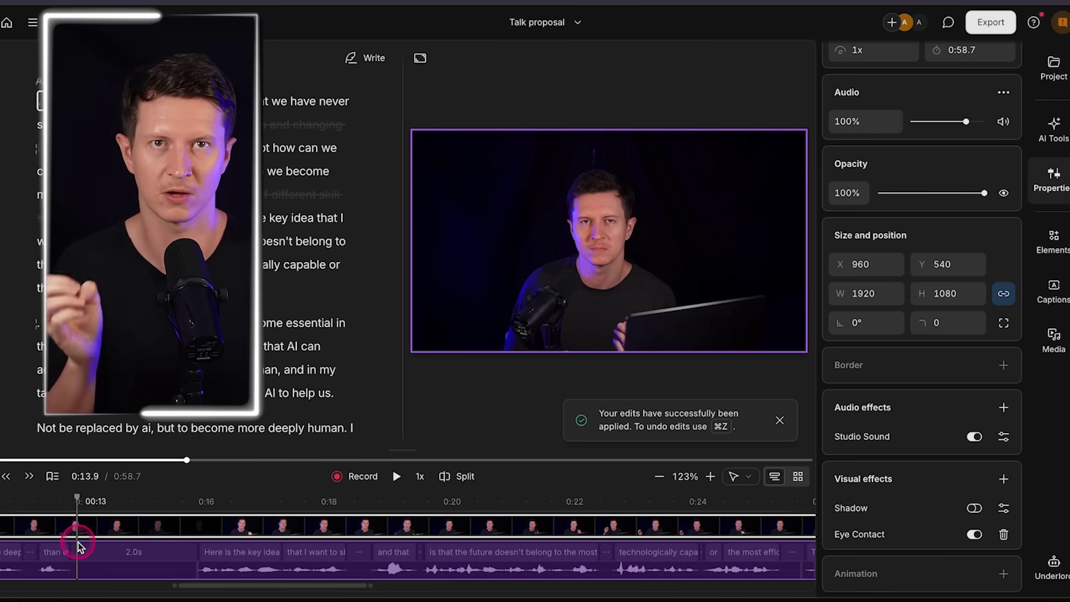
drag(78, 546, 132, 507)
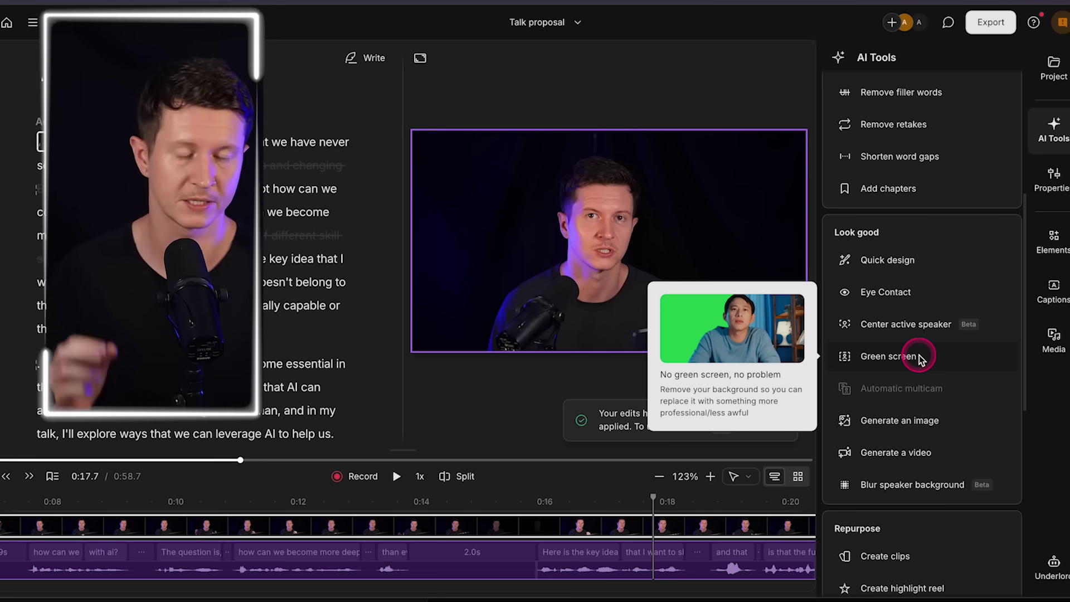
Step: Apply Green screen to put the speaker on a black background, then find Generate an image
click(920, 358)
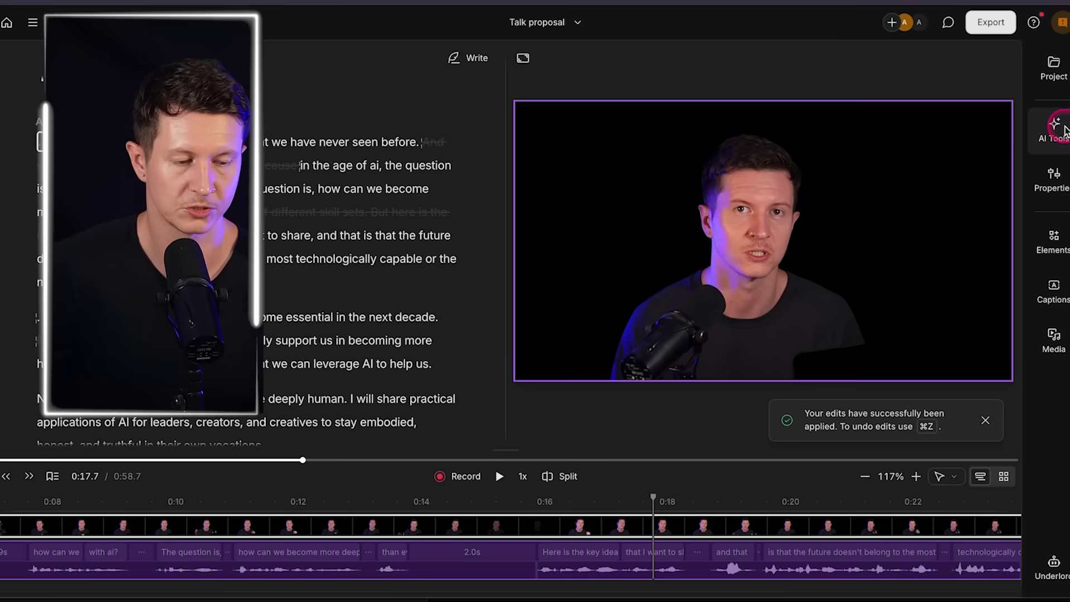
click(1054, 134)
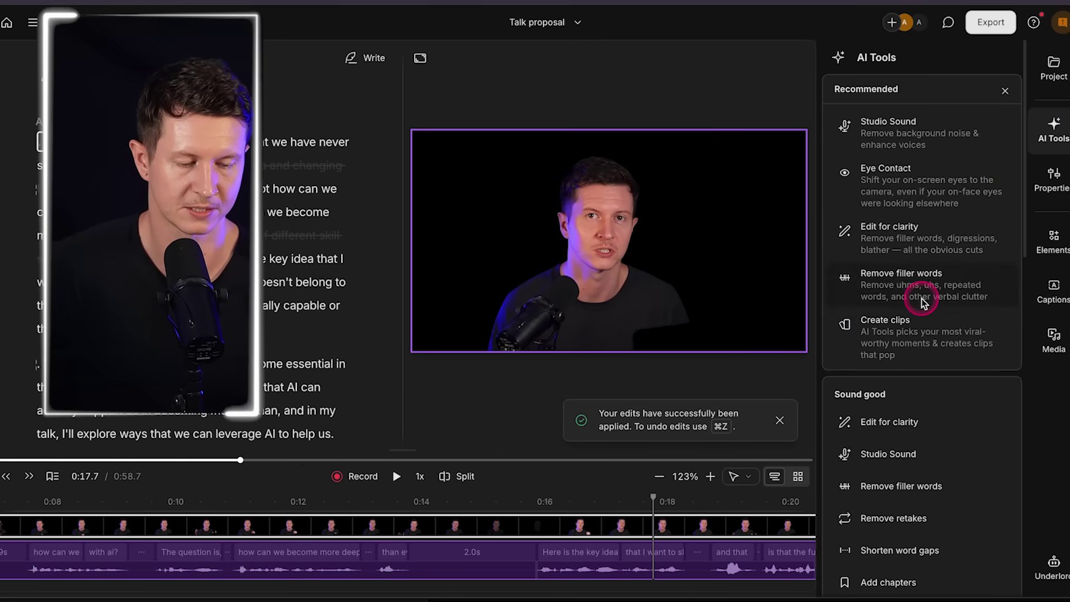
scroll(922, 302, down, 5)
scroll(937, 284, down, 3)
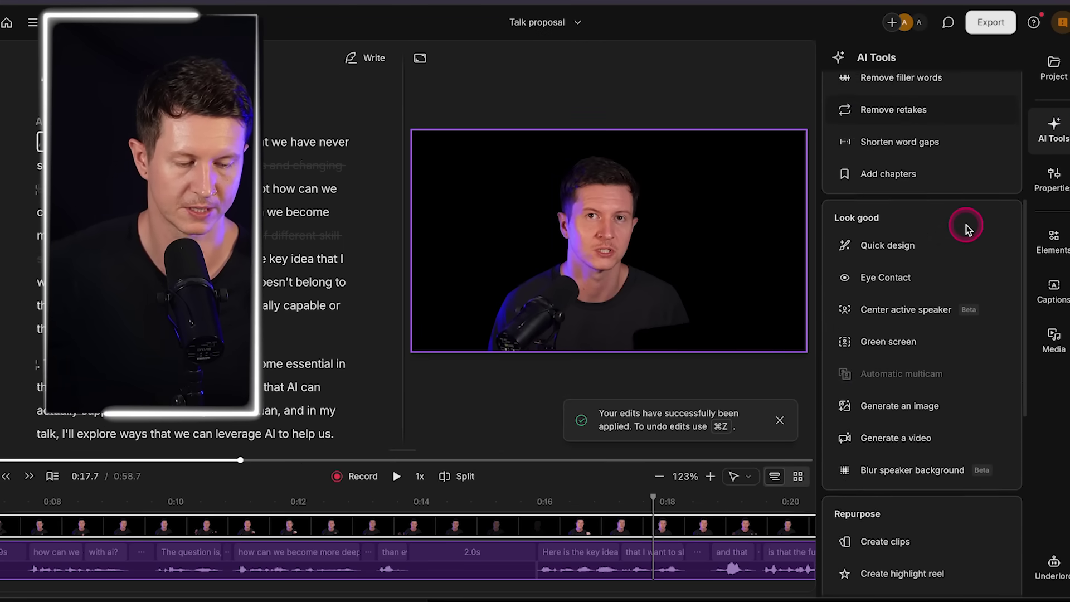
mouse_move(916, 277)
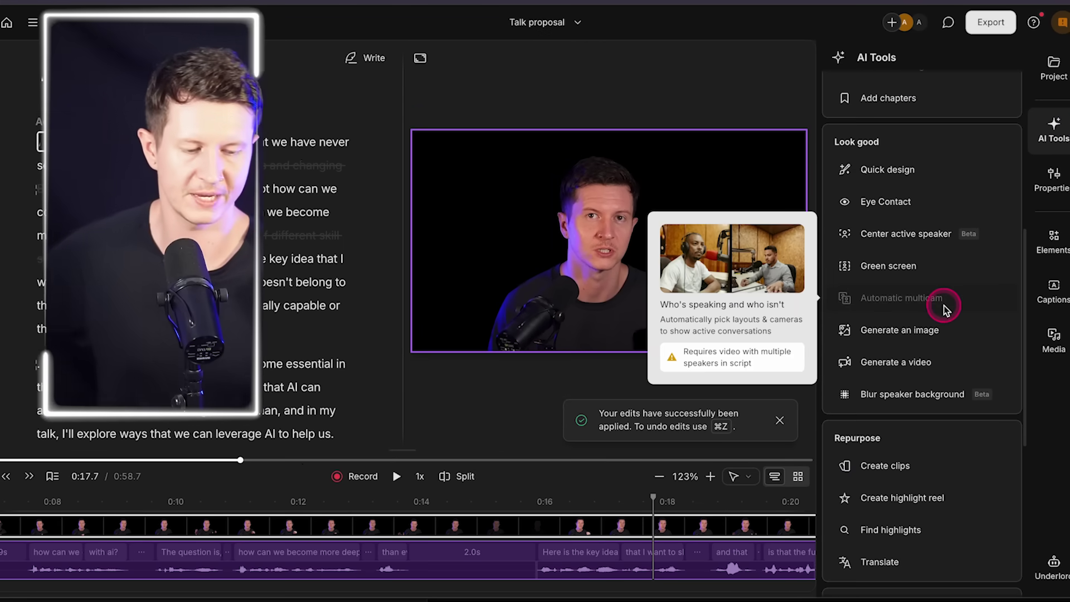
mouse_move(943, 319)
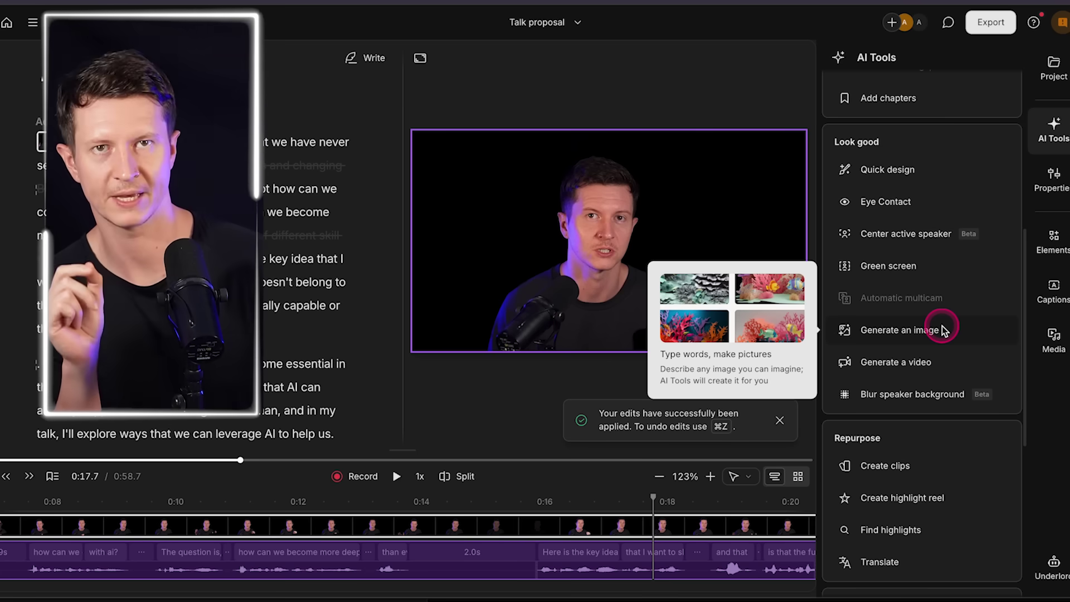
click(943, 330)
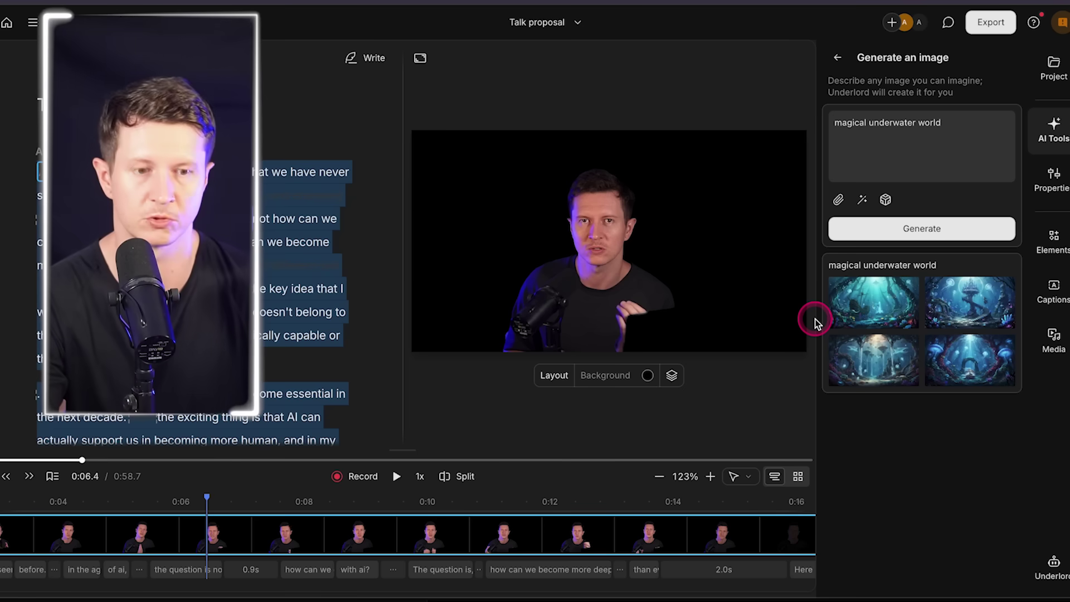
Step: Tint the background behind the cut-out speaker pink, then dark red, then a lighter pink
click(646, 377)
drag(643, 158, 672, 126)
drag(644, 61, 707, 75)
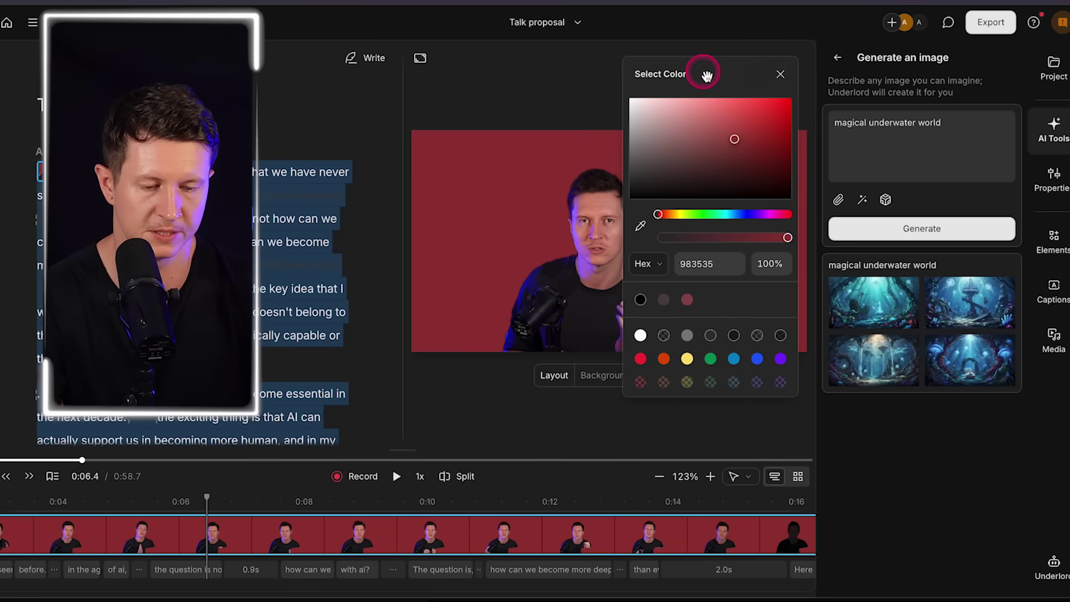
drag(634, 134, 679, 118)
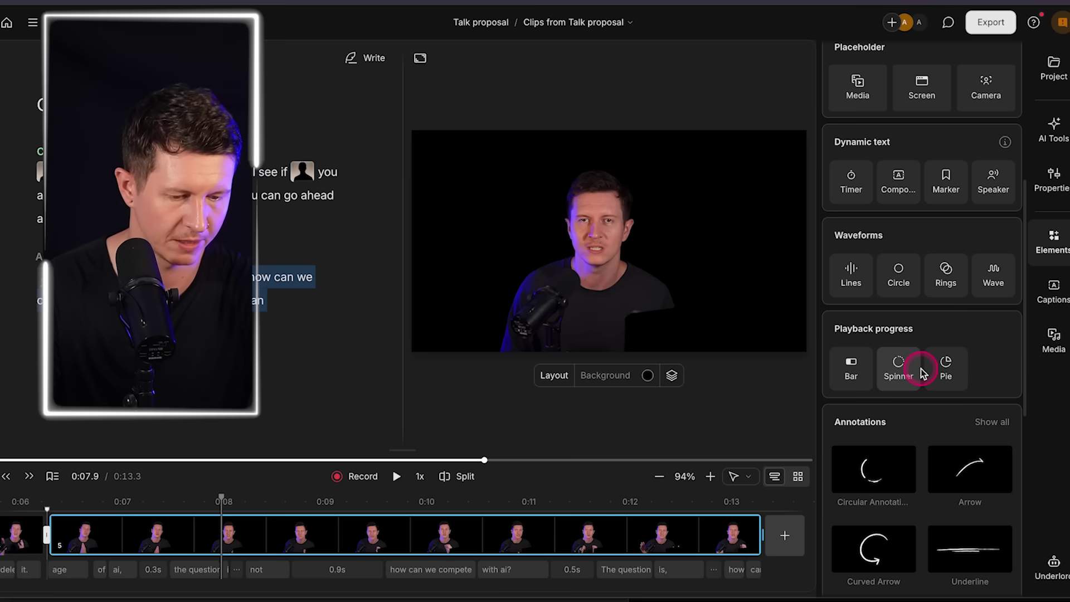
Step: Drop the Arrow annotation onto the clip and nudge it left of the presenter, pointing at him
scroll(932, 339, down, 3)
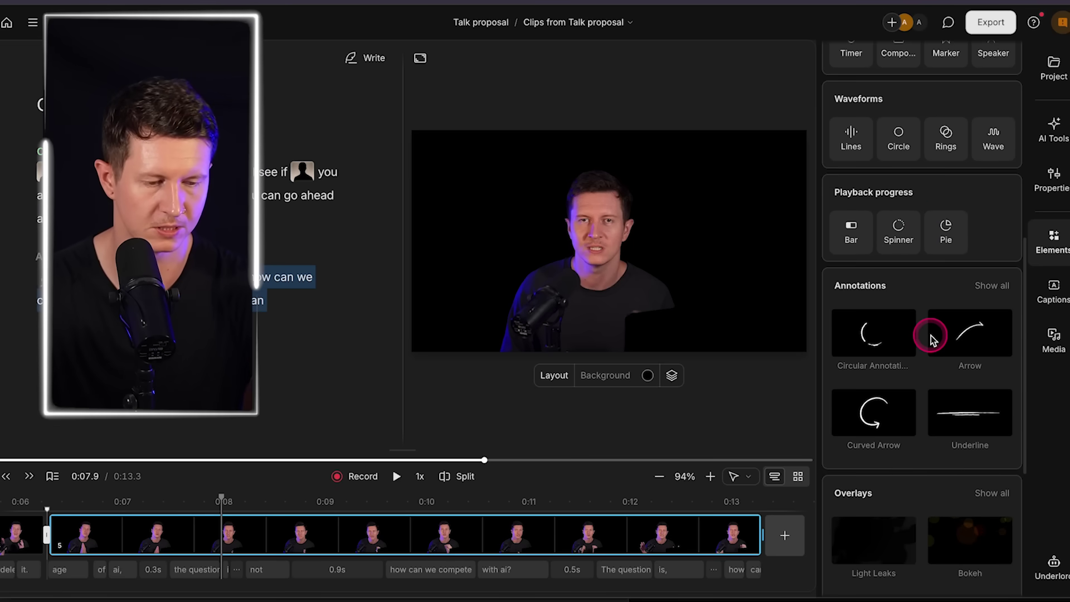
mouse_move(930, 337)
mouse_down()
mouse_move(493, 222)
mouse_move(491, 271)
mouse_move(523, 257)
mouse_up()
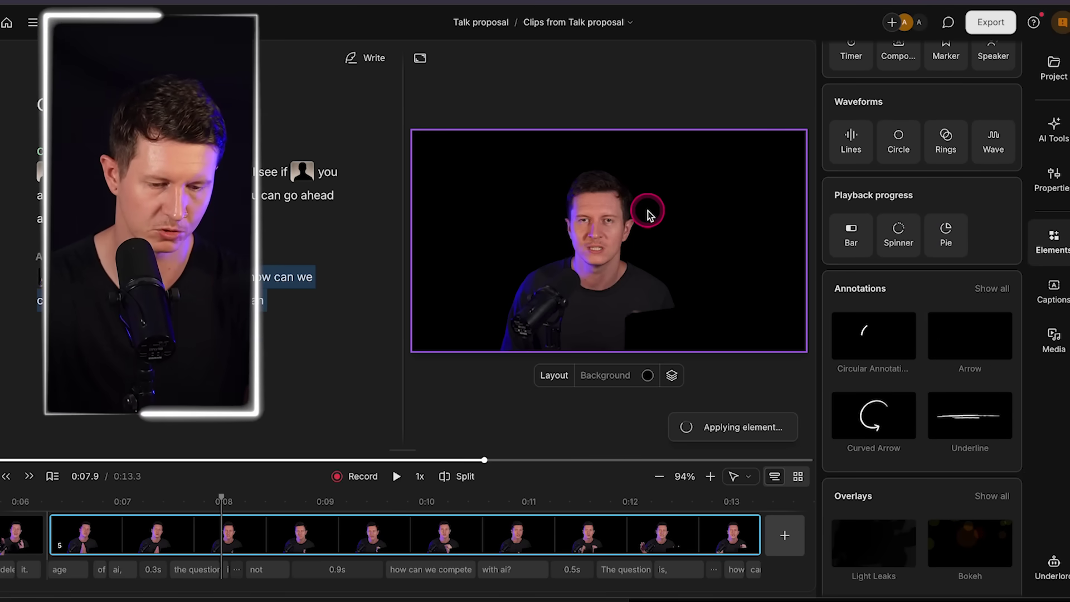
click(456, 277)
click(616, 289)
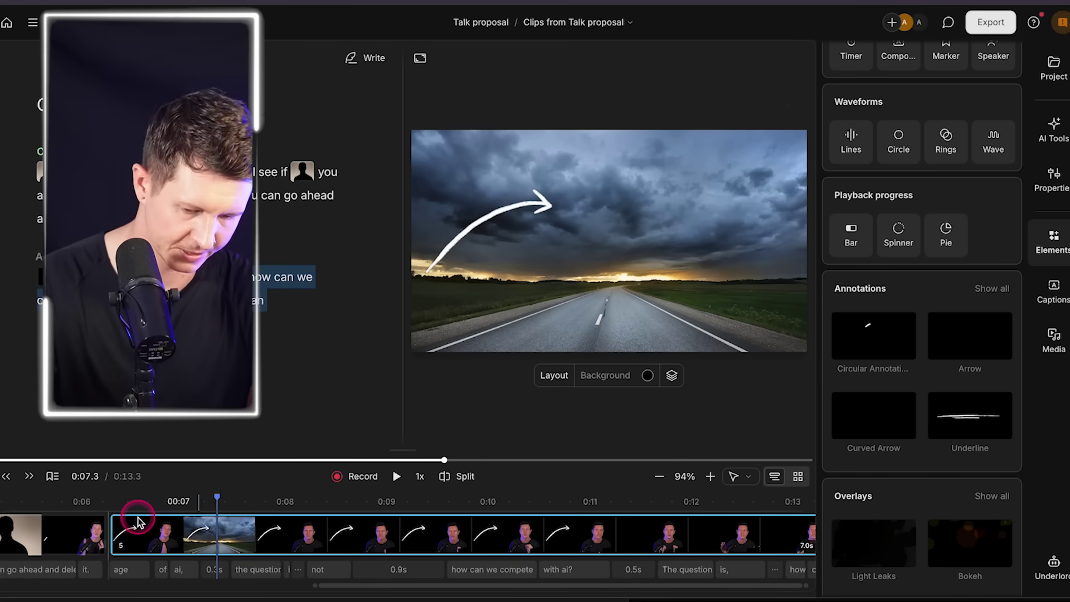
click(105, 502)
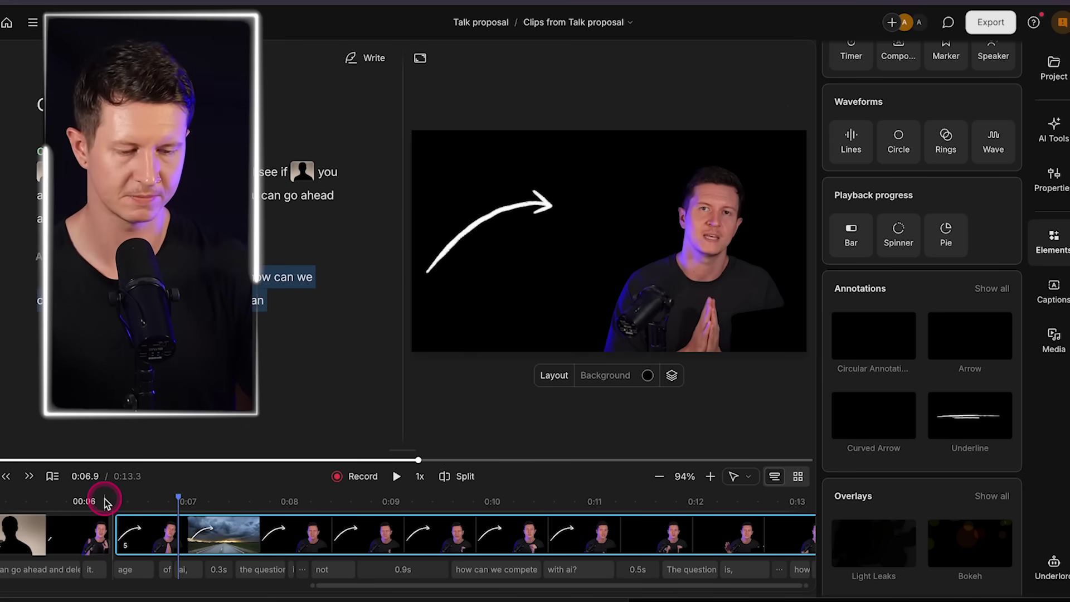
click(545, 278)
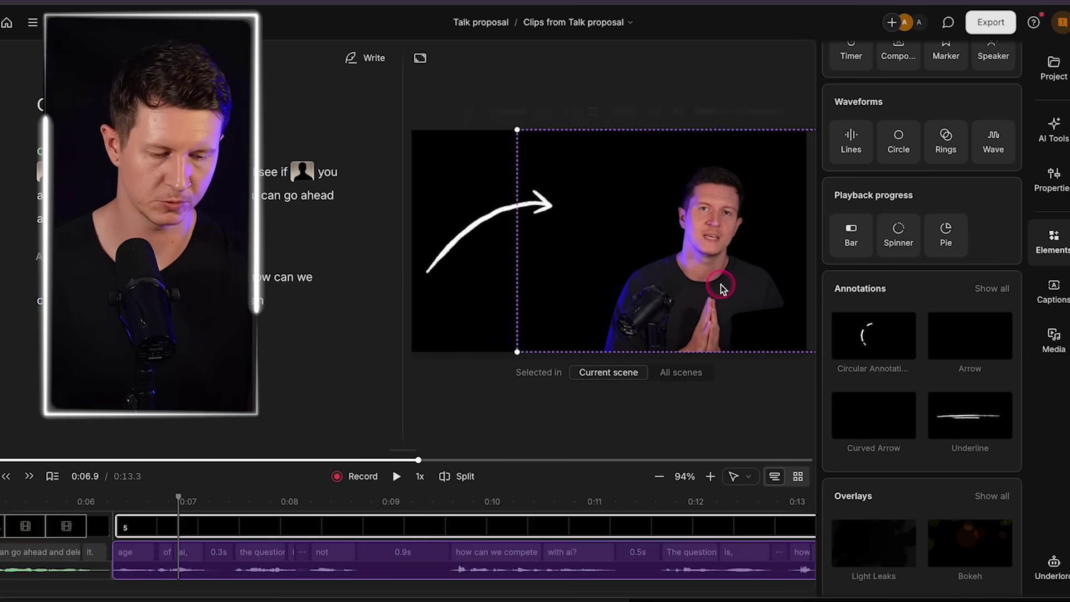
click(748, 300)
drag(497, 146, 569, 217)
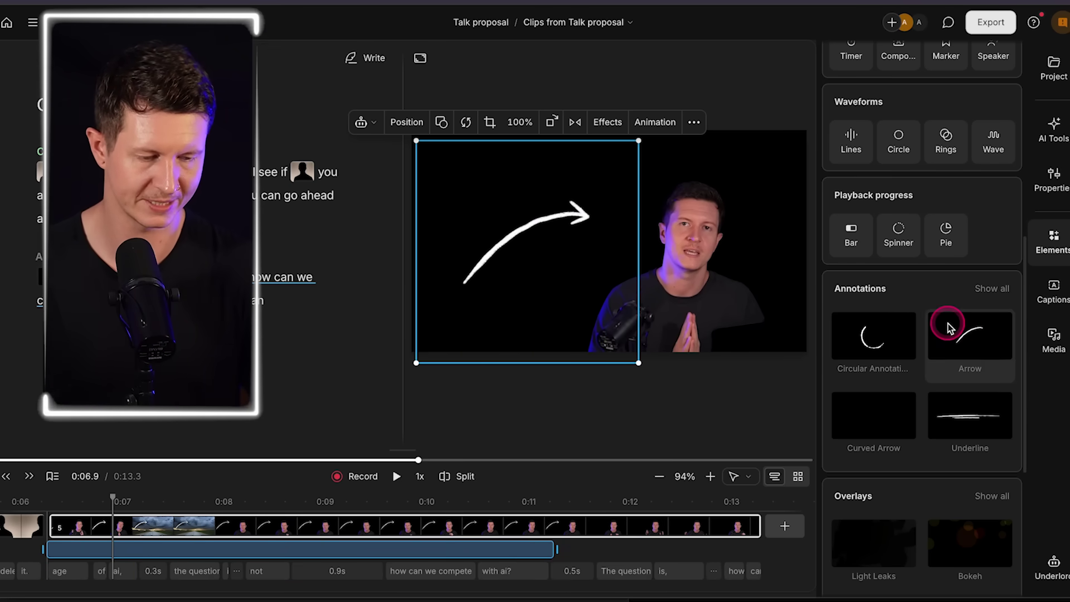
scroll(948, 327, up, 3)
scroll(948, 323, up, 3)
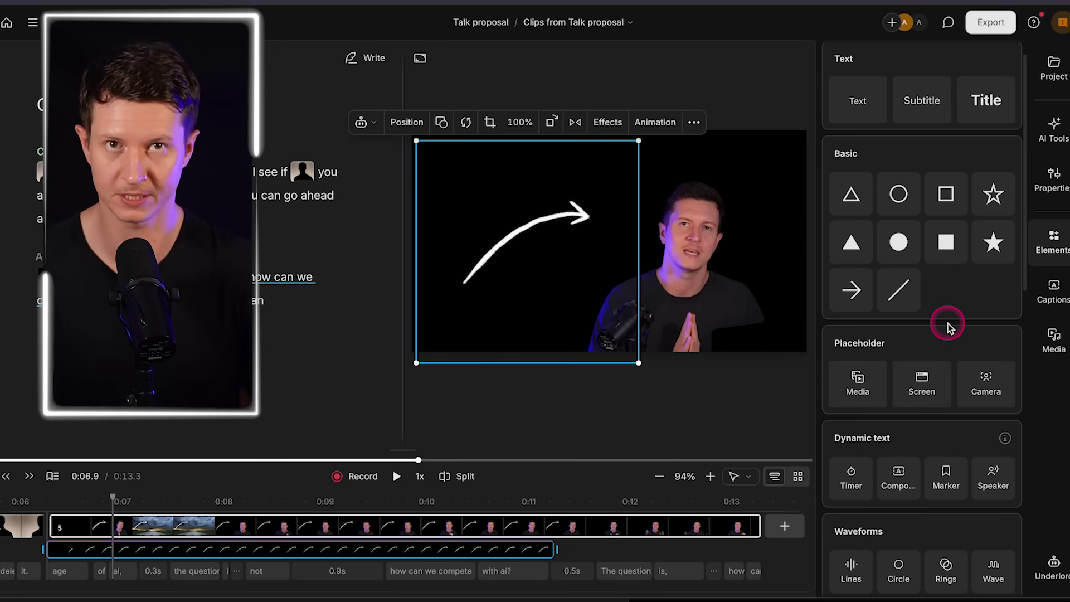
Step: Apply the Bold: Yellow highlight caption style to the talk clip
click(1055, 294)
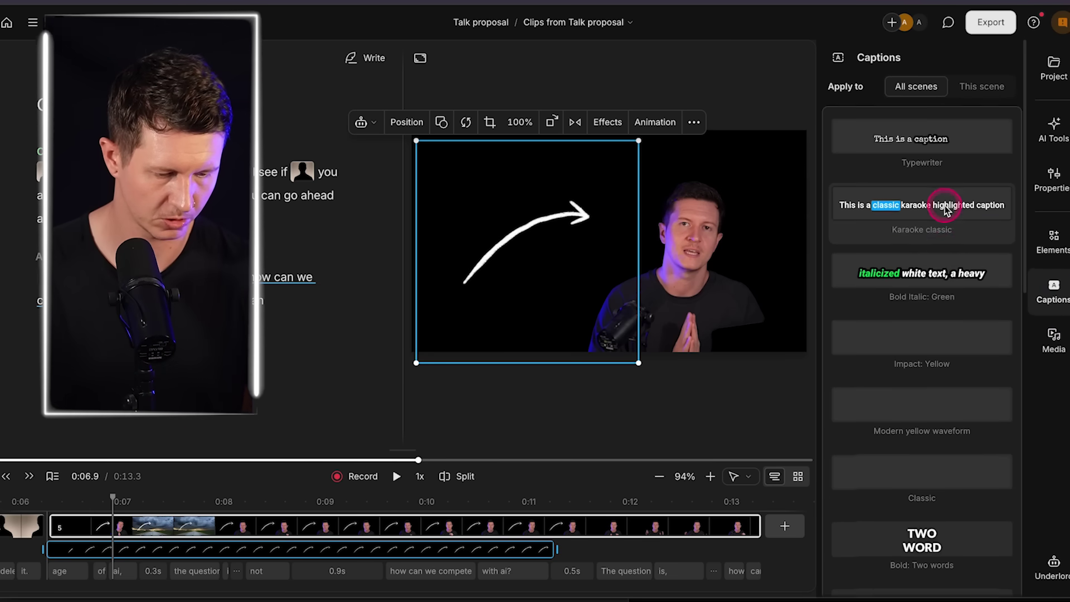
scroll(945, 209, down, 1)
scroll(944, 208, down, 5)
scroll(943, 207, down, 2)
click(938, 243)
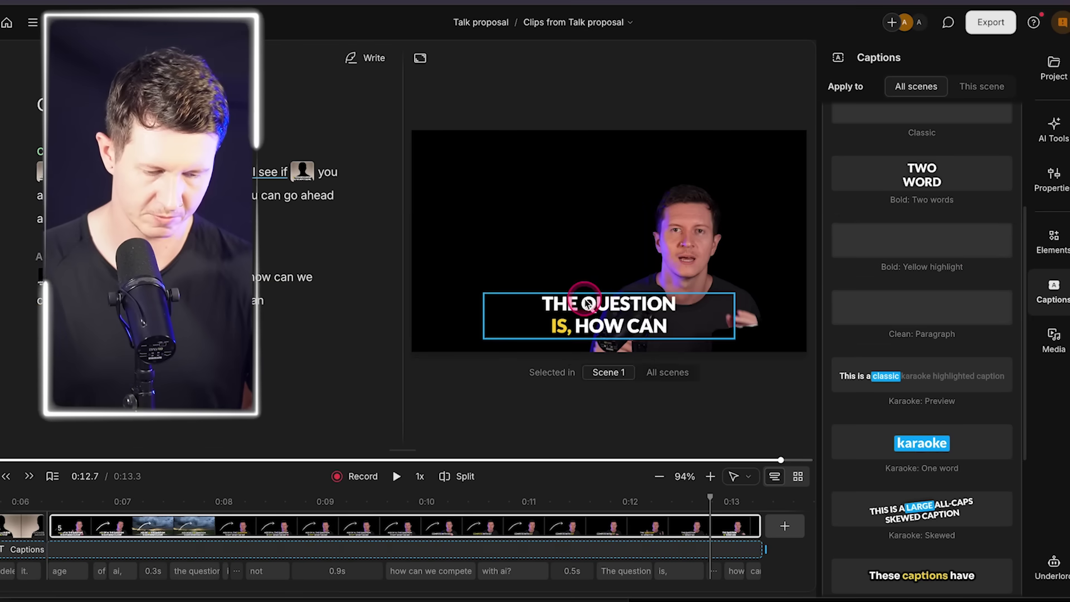
Step: Select the 'COMPETE WITH AI?' caption, move playback to 0:12.8, and paste the B-roll request into Underlord
click(471, 504)
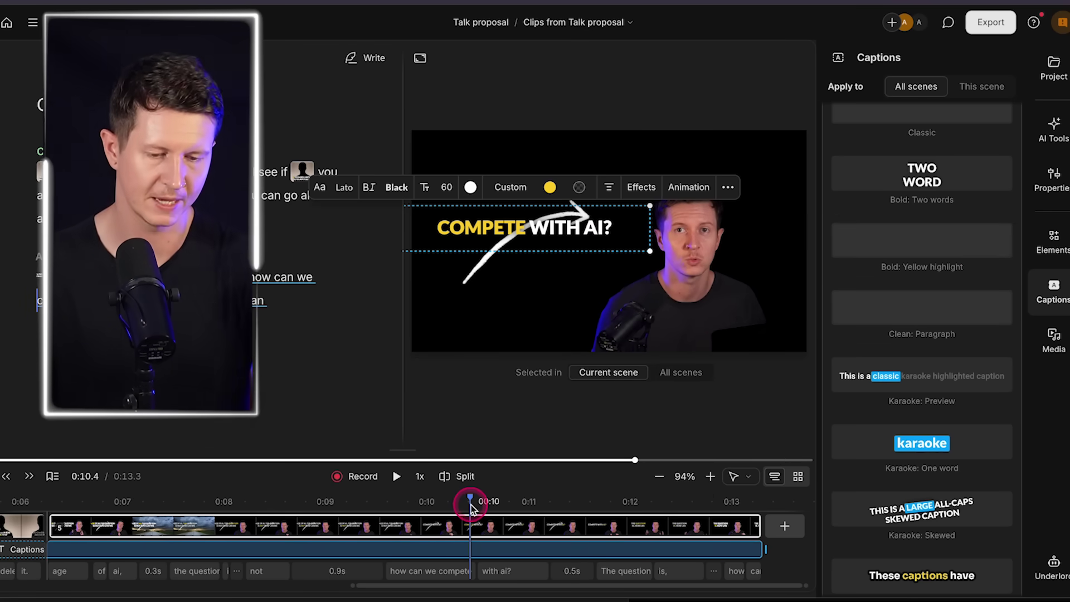
drag(562, 460, 784, 460)
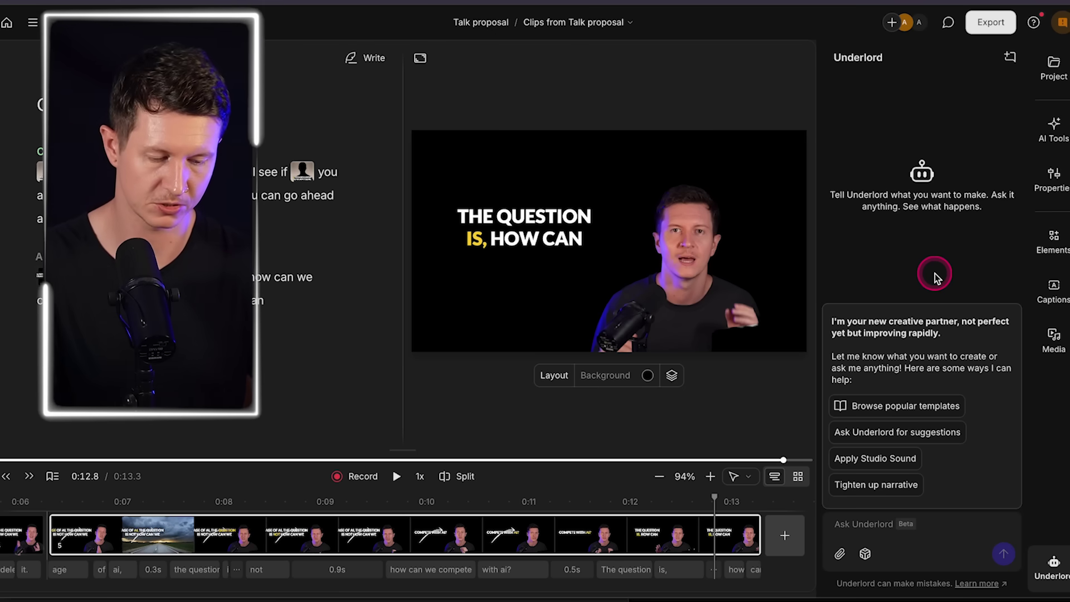
text(add some broll to this section)
Step: Send the 'add some broll to this section' request to Underlord
click(1003, 556)
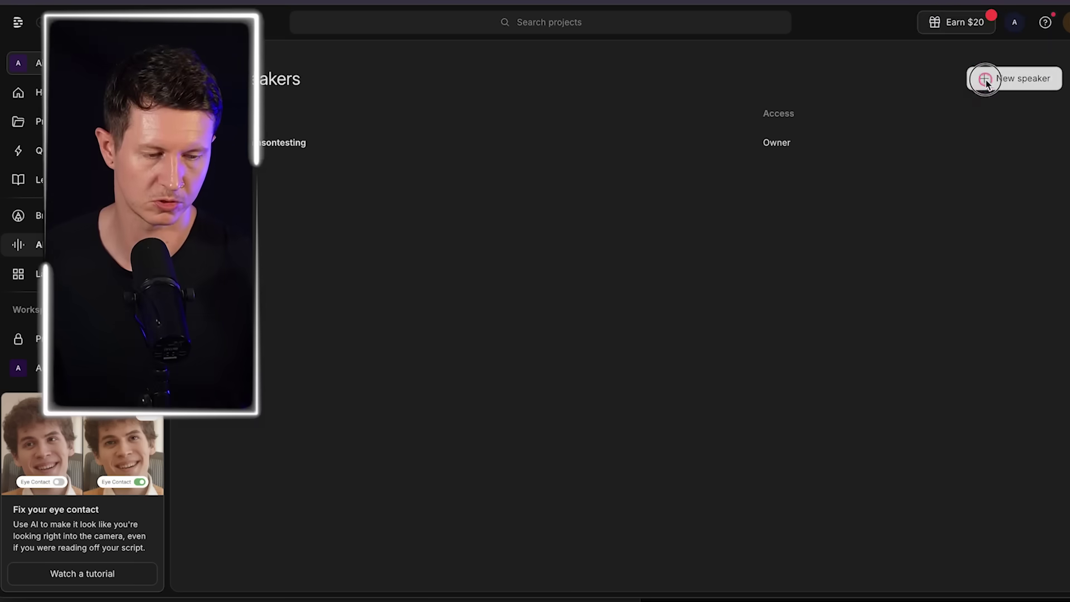
Step: Start training a new AI speaker using the Shure MVX2U microphone
click(982, 78)
click(664, 361)
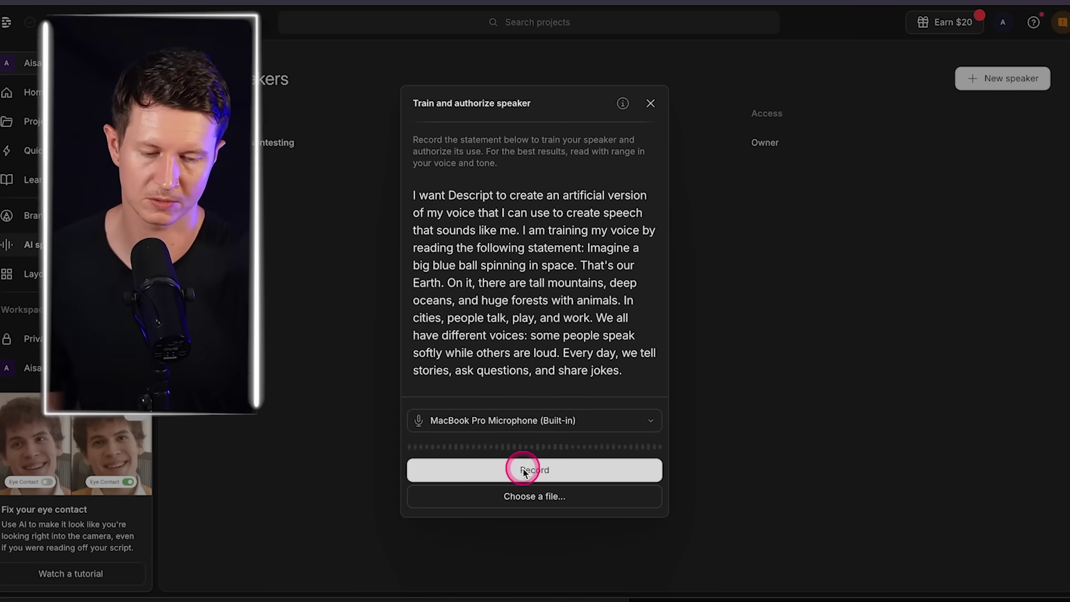
click(518, 421)
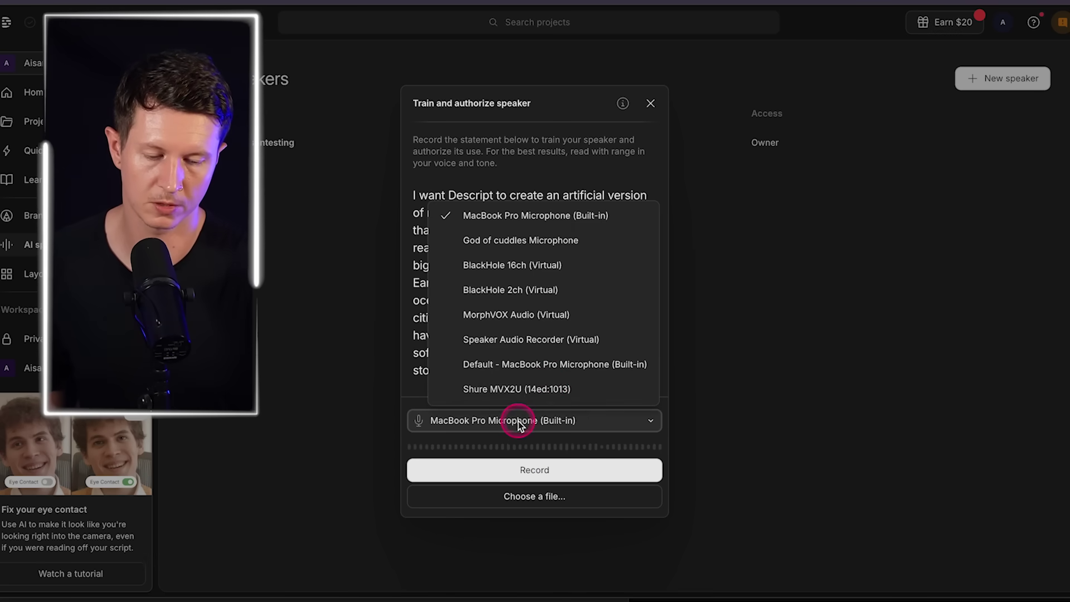
click(491, 382)
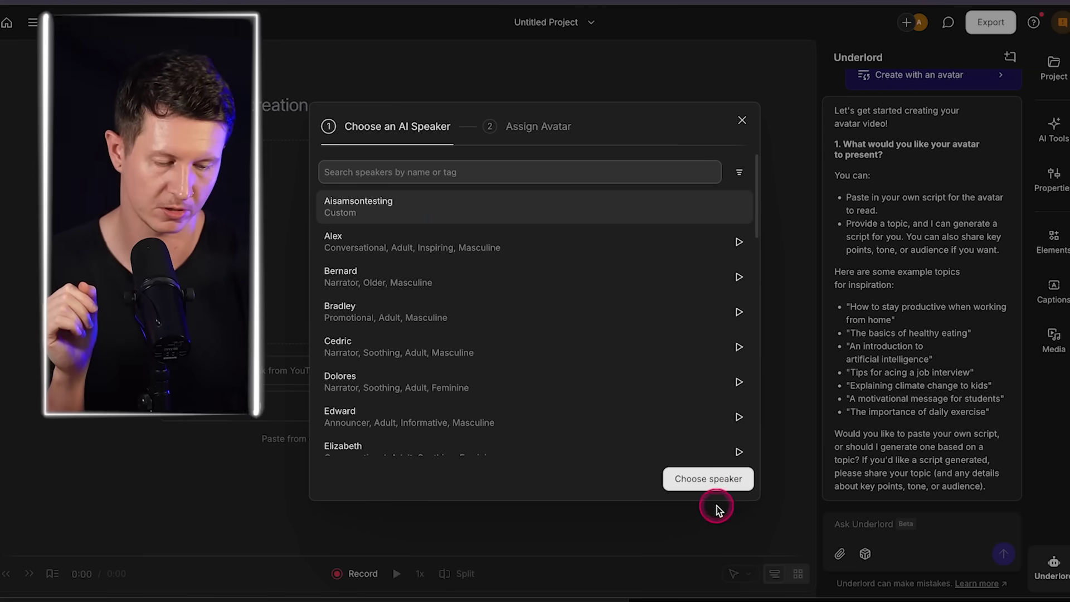
Step: Confirm the AI speaker, create an avatar from an uploaded photo, and generate speech from the script
click(708, 490)
click(273, 281)
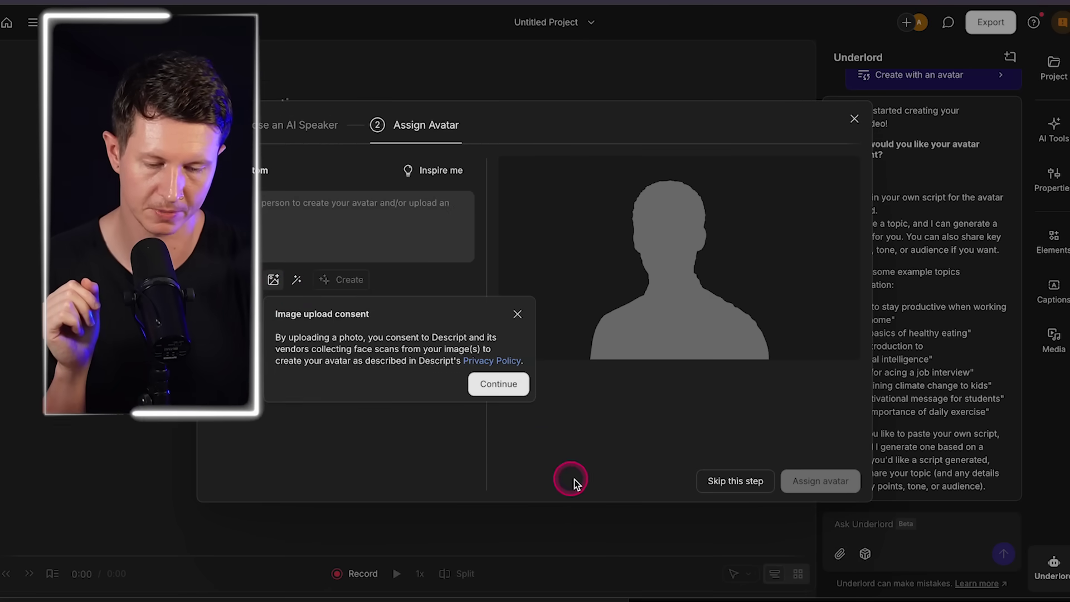
click(494, 385)
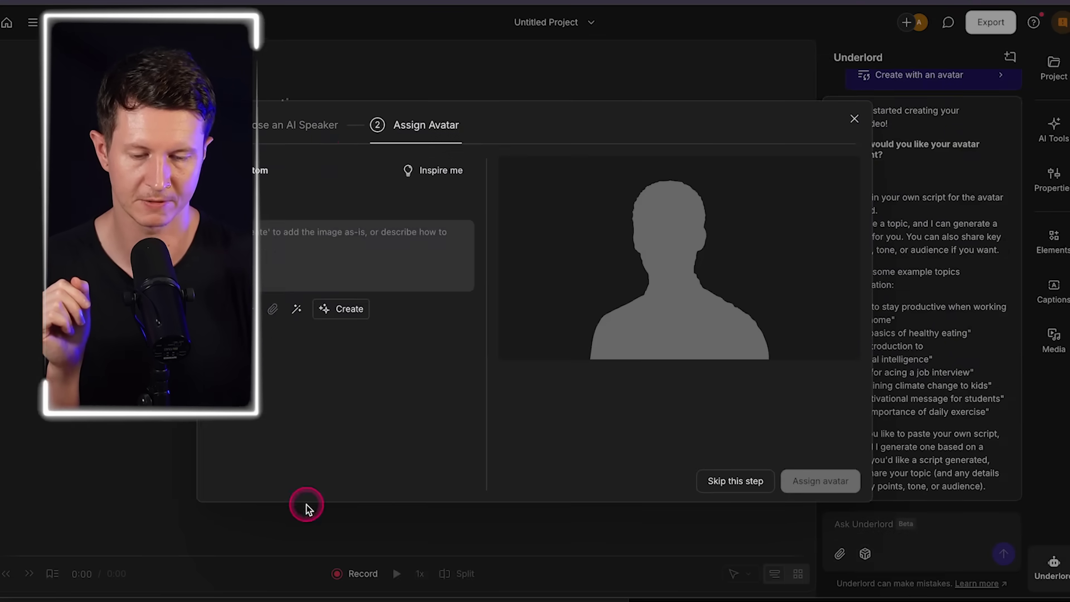
click(344, 312)
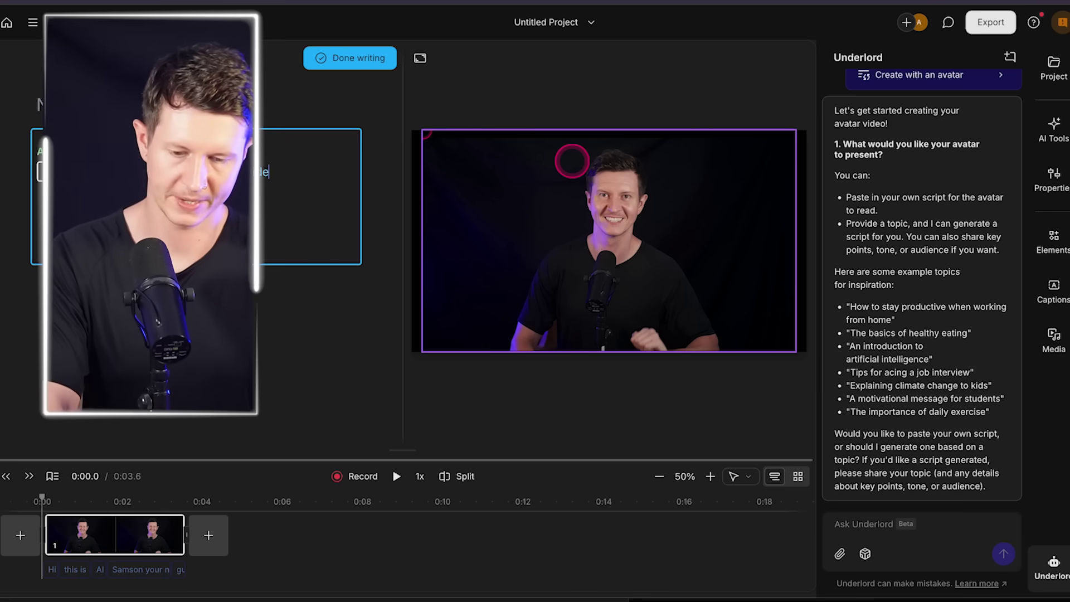
click(355, 68)
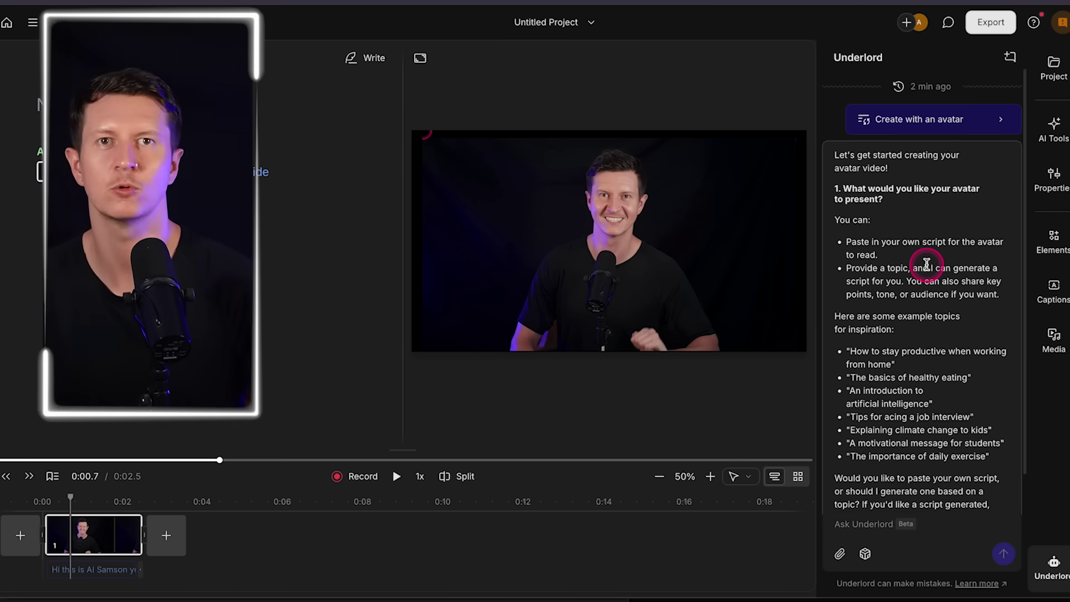
Step: From the export settings, generate the pending avatar clip and confirm it
click(973, 24)
click(1045, 282)
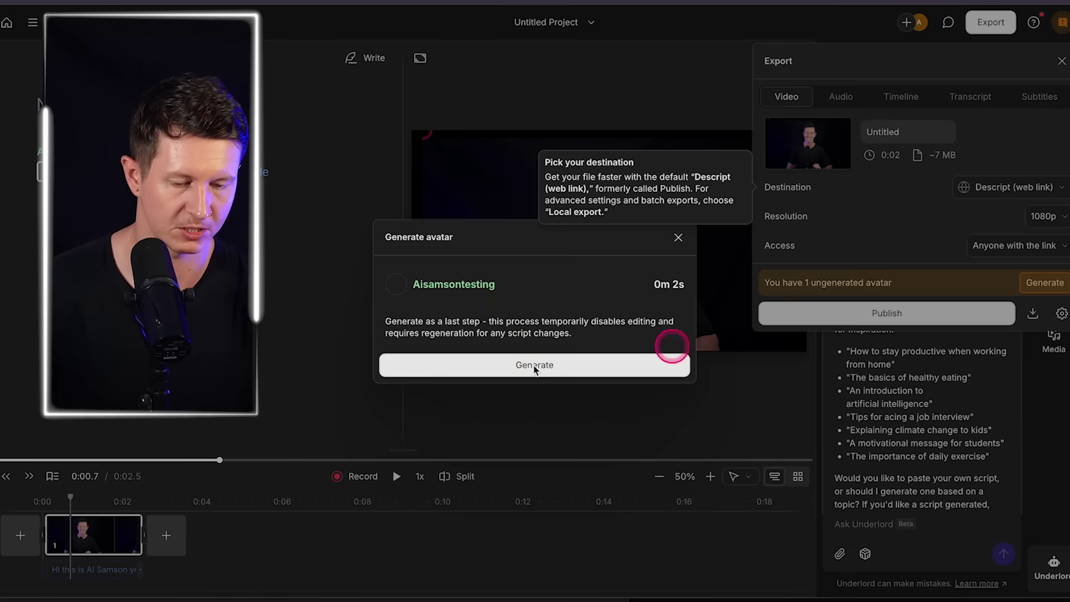
click(494, 368)
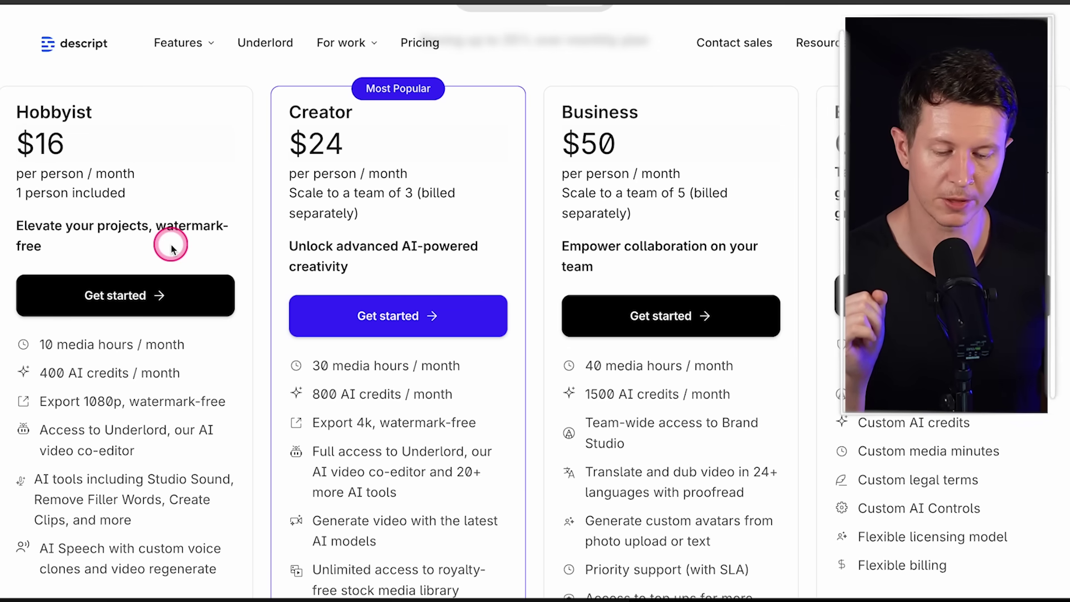
Step: Scroll through the pricing plans and comparison, then bring up the Features menu
scroll(172, 249, down, 10)
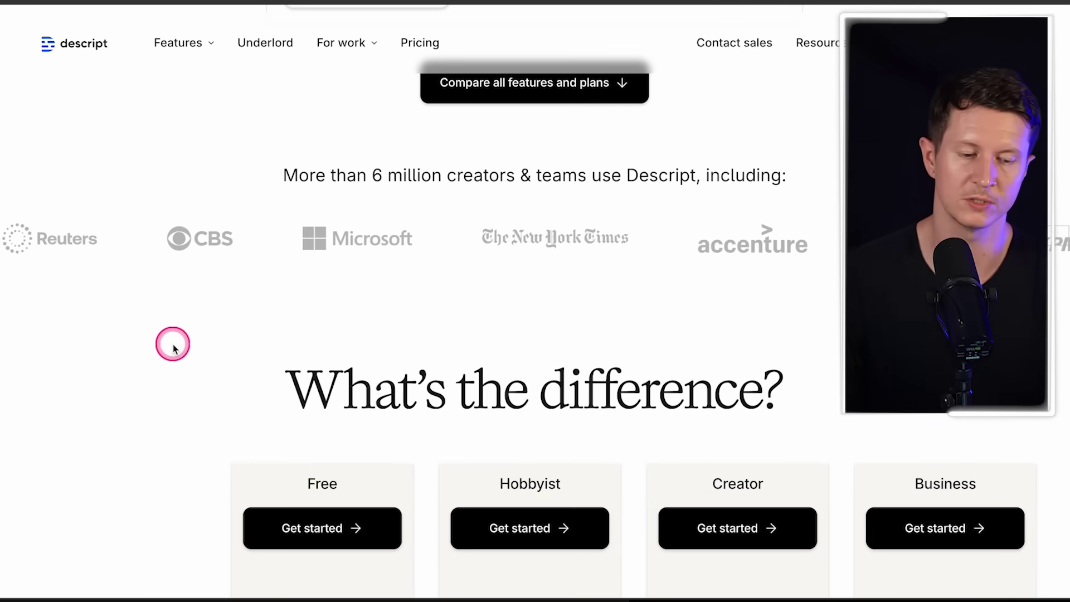
scroll(227, 322, up, 10)
click(184, 45)
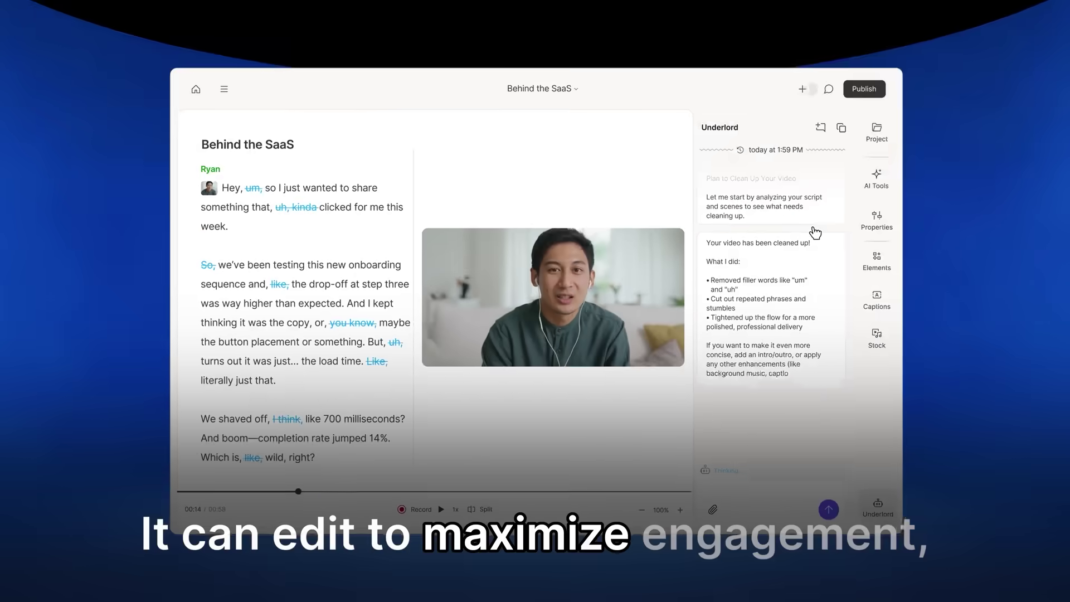
Step: Ask Underlord 'Great! How could we make this even more engaging?'
text(Great! How could we make this even more engaging?)
key(Return)
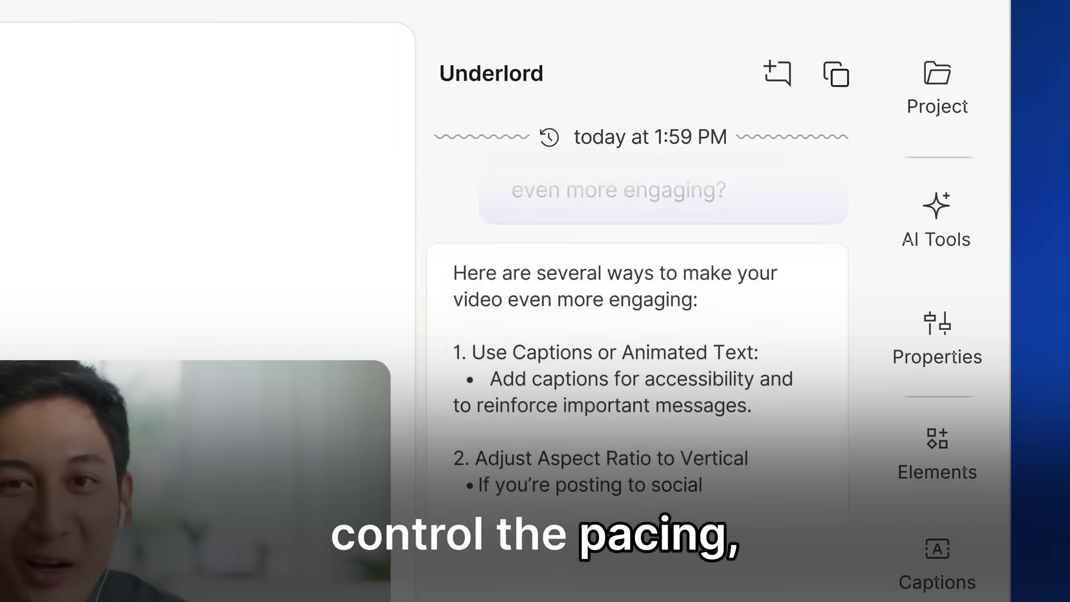